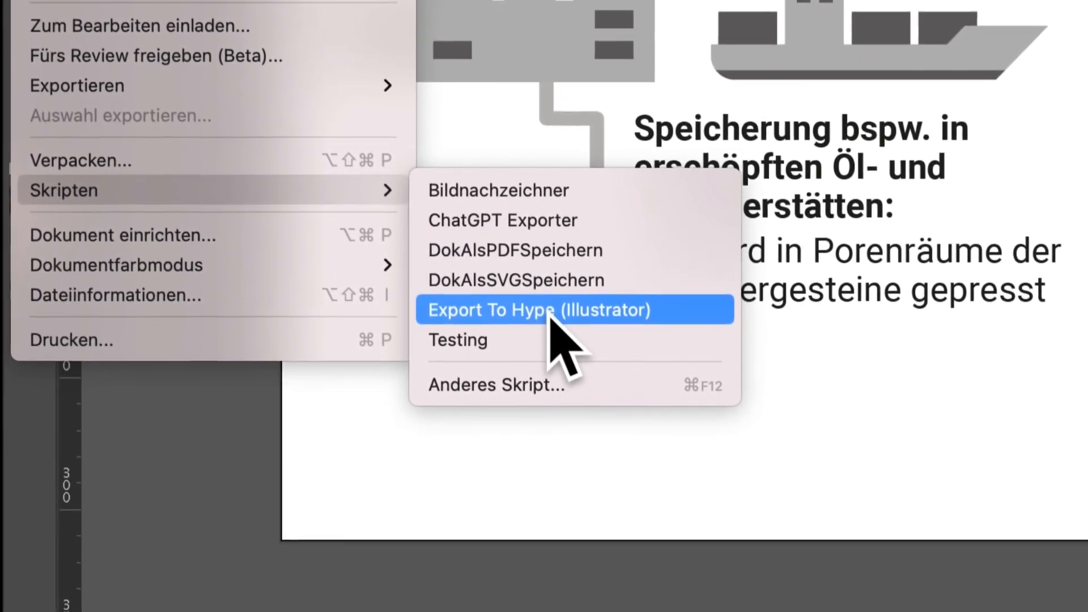
# Run the Export To Hype script as Hype Template, exporting visible top-level layers in empty mode with font layers as empty rectangles (CSS class).
pyautogui.click(574, 395)
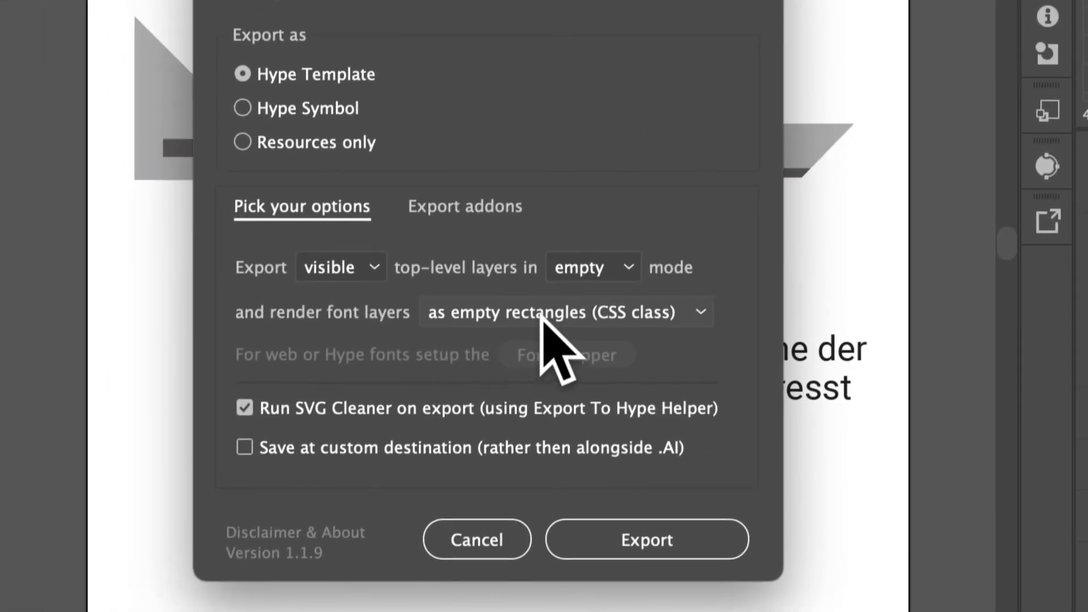
pyautogui.click(541, 316)
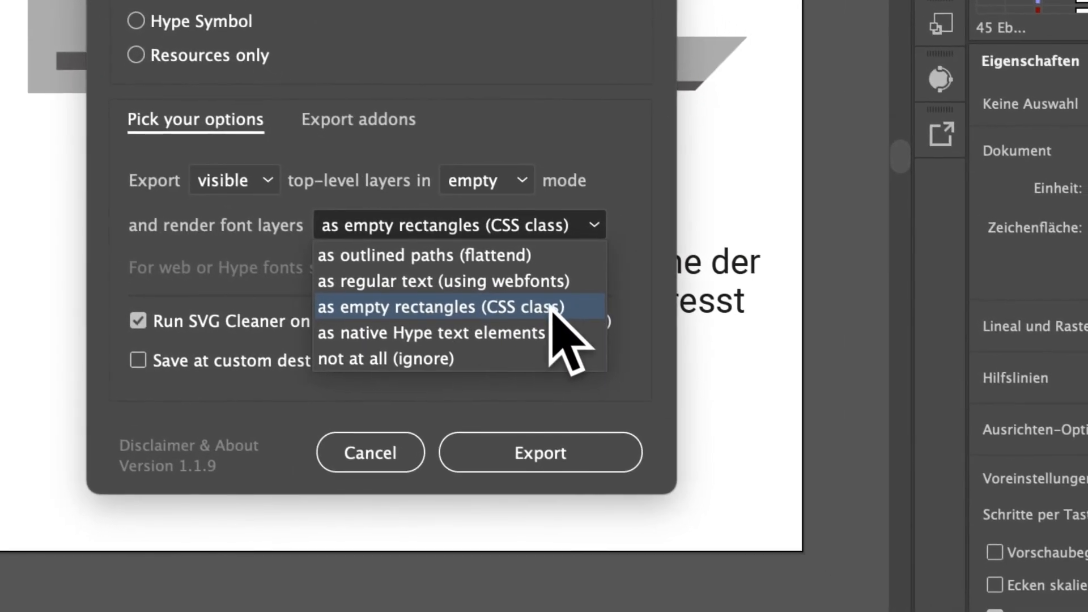
pyautogui.click(657, 382)
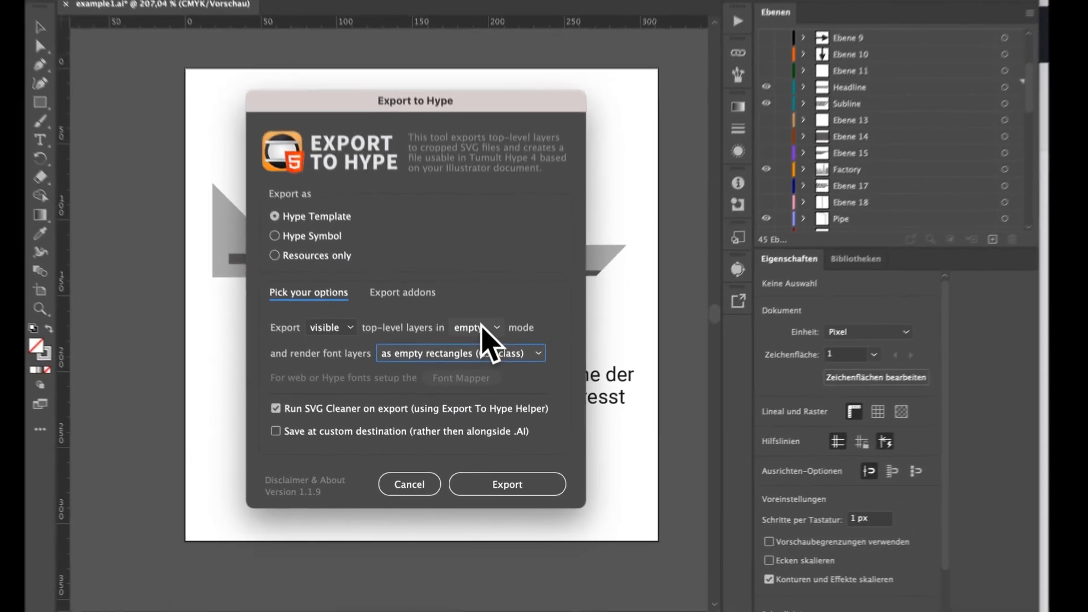
pyautogui.click(506, 182)
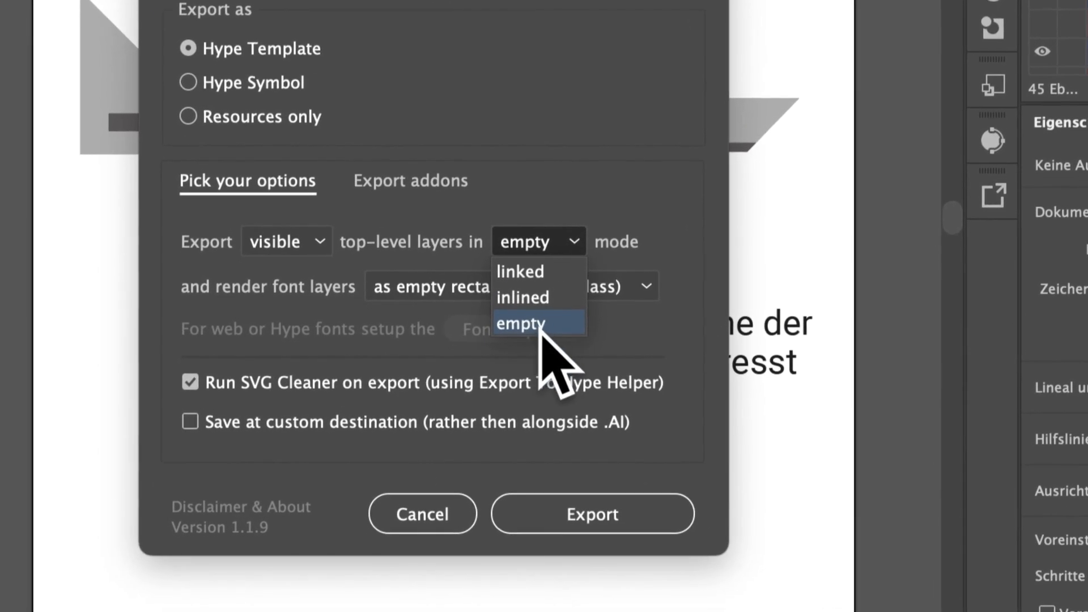
pyautogui.click(540, 328)
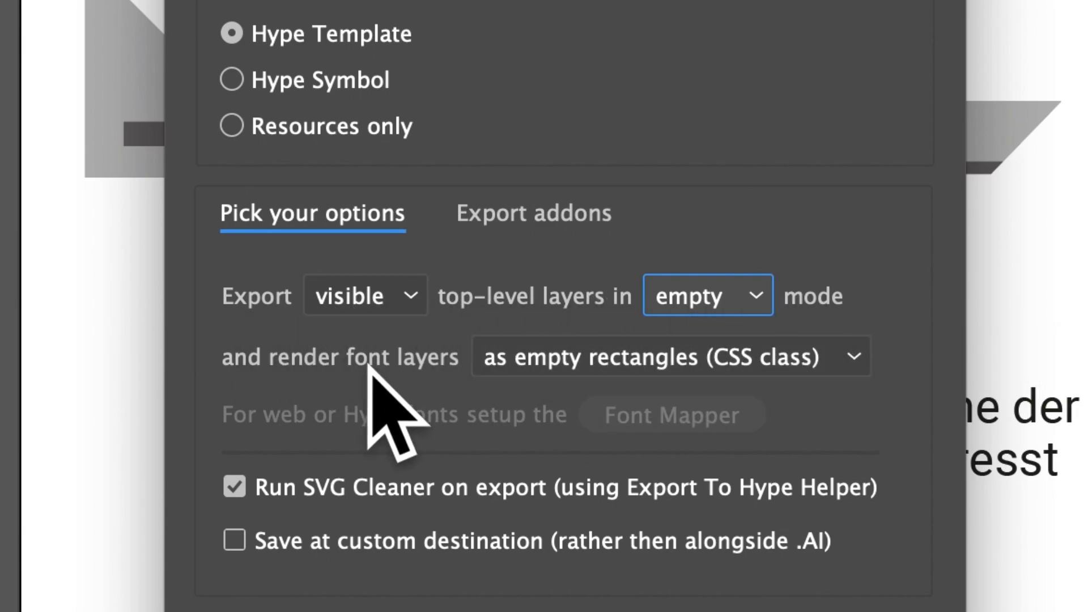
pyautogui.moveTo(816, 348)
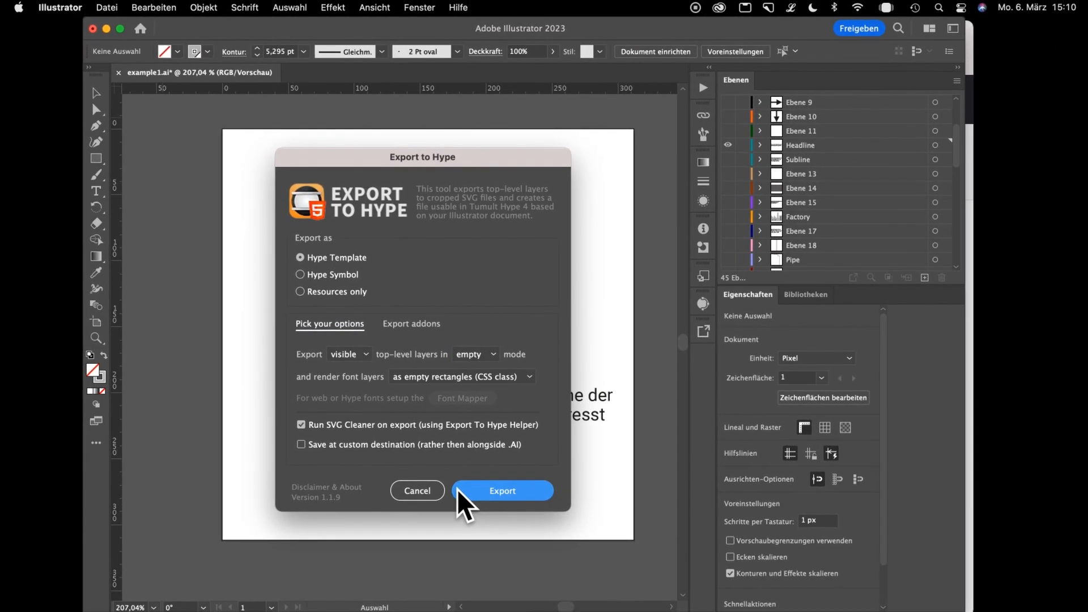
pyautogui.click(457, 492)
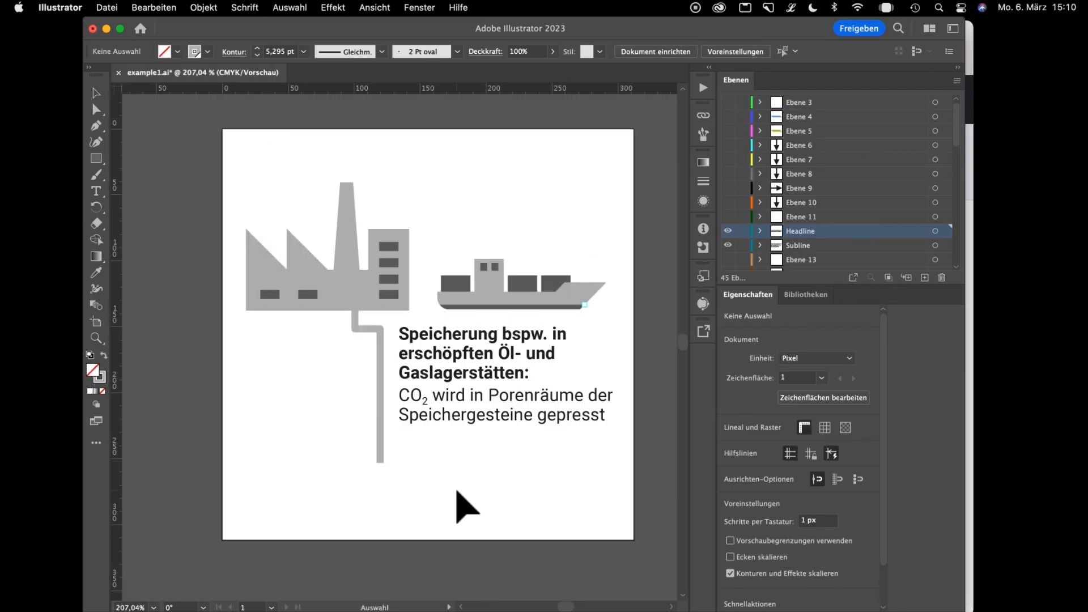
# Switch to Finder and open example1.hypetemplate from the Example1 folder in Hype.
pyautogui.press('super+Tab')
pyautogui.press('super+Tab')
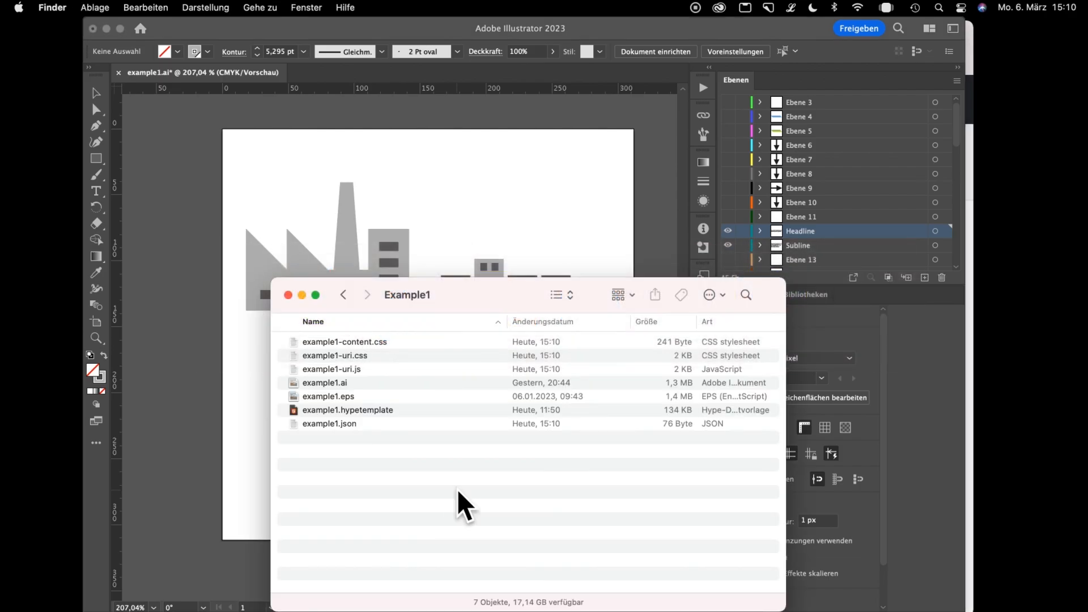
pyautogui.doubleClick(349, 410)
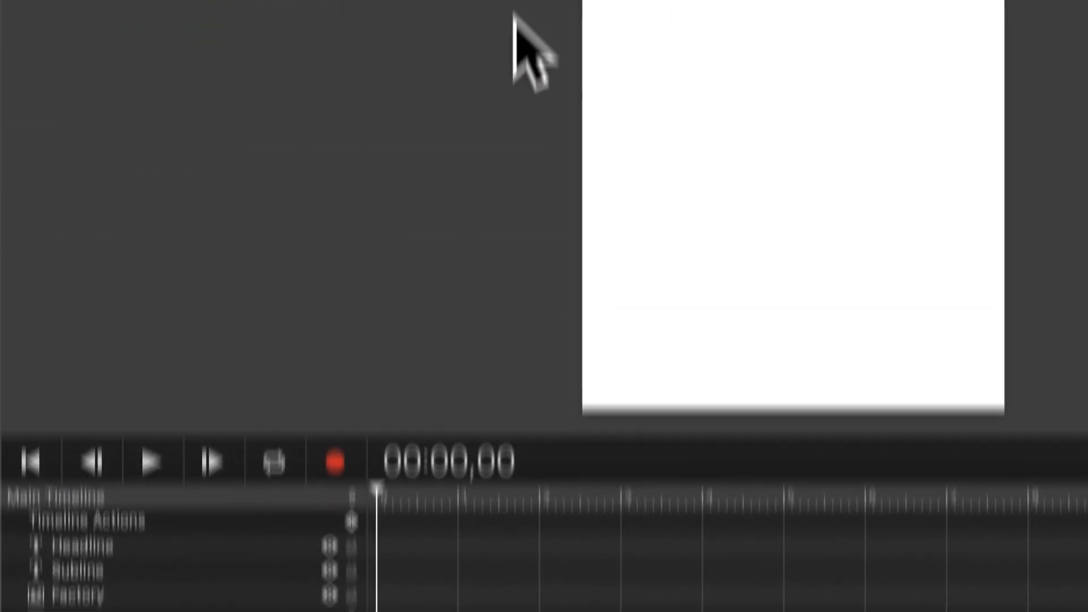
# Highlight all elements on the Hype canvas, and show the identity properties of the Factory element alone.
pyautogui.moveTo(486, 175); pyautogui.dragTo(870, 533)
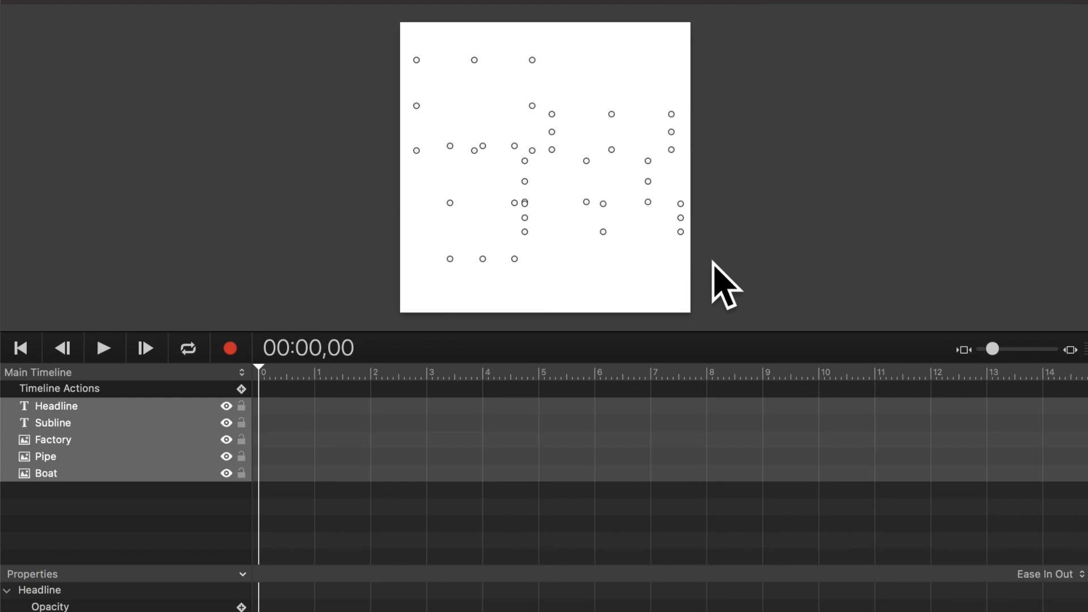
pyautogui.click(1007, 2)
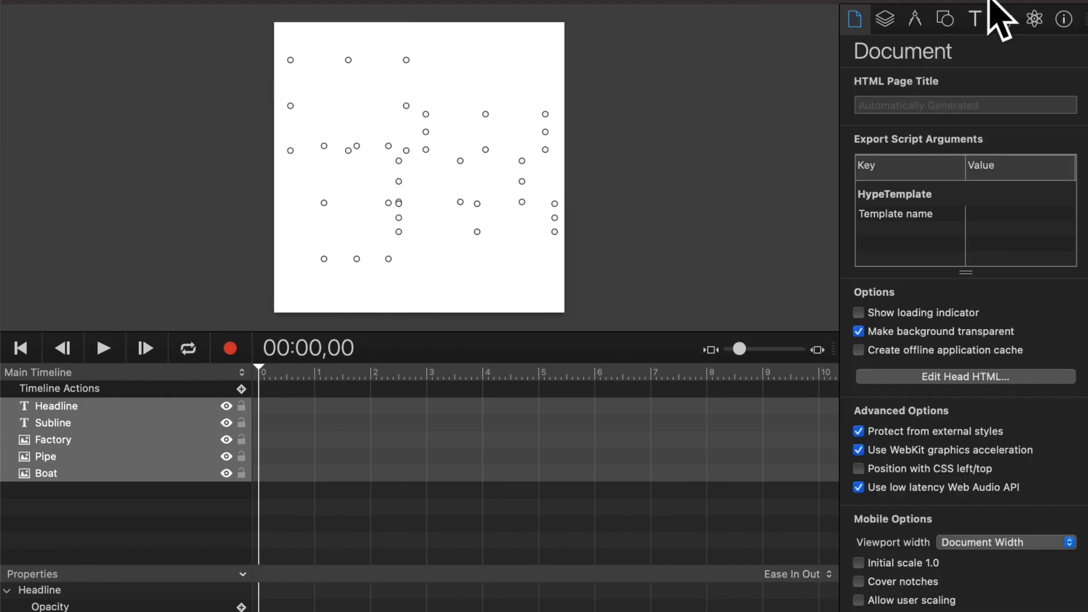
pyautogui.click(657, 113)
pyautogui.click(364, 109)
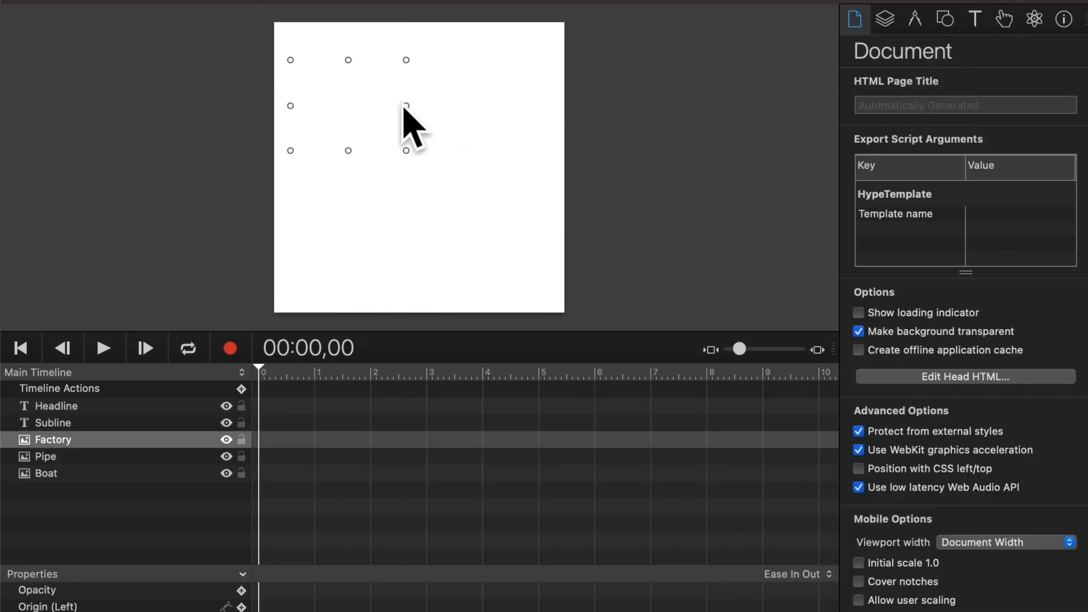
pyautogui.click(1063, 19)
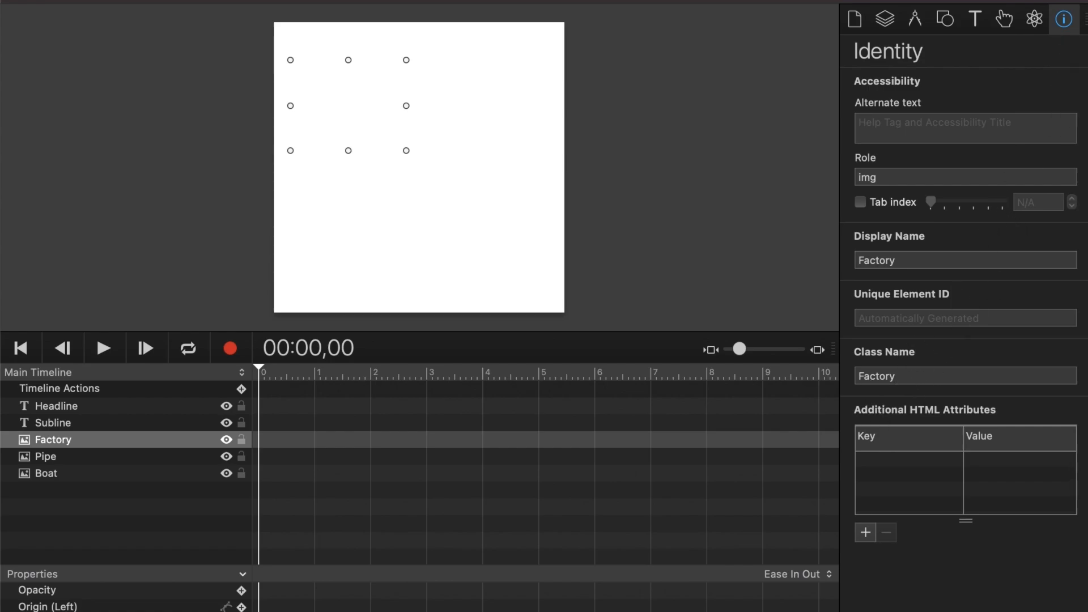
# Examine the display names and class names of the other canvas elements, including Subline and Headline.
pyautogui.click(480, 85)
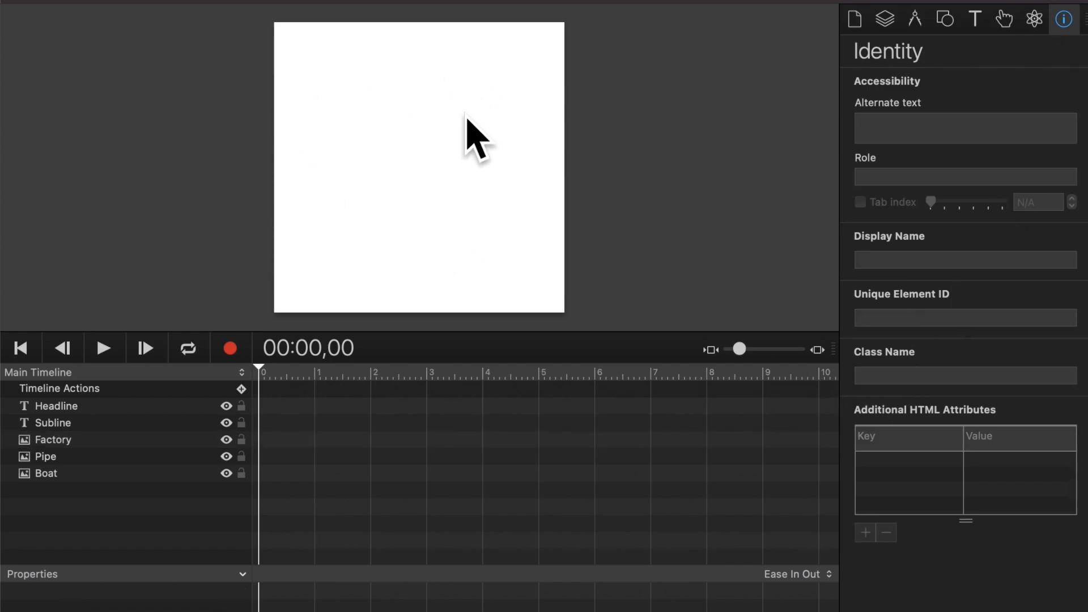
pyautogui.click(463, 115)
pyautogui.click(371, 170)
pyautogui.click(489, 182)
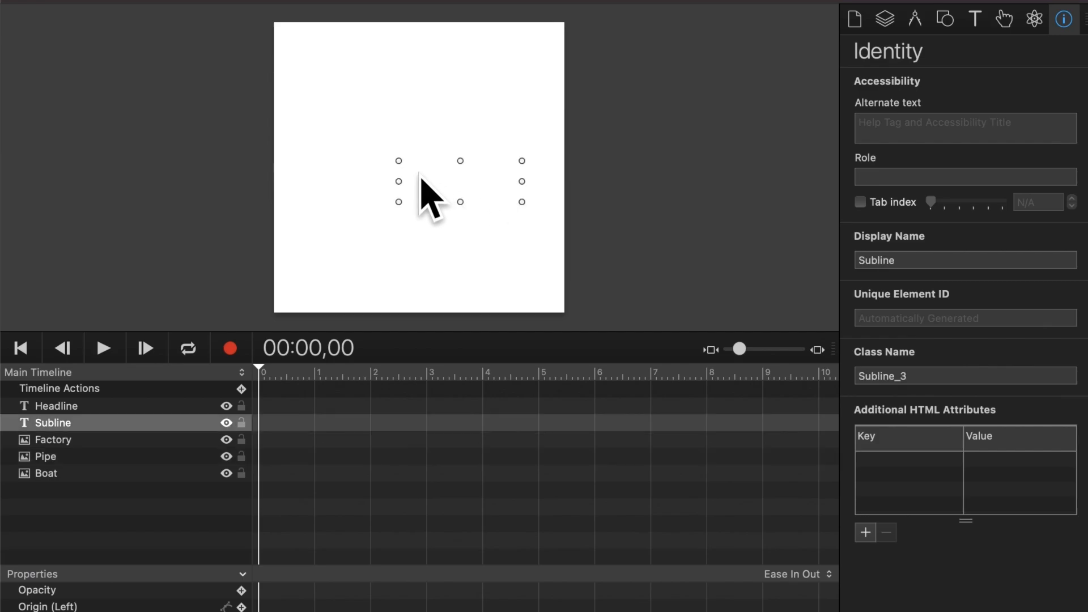
pyautogui.click(407, 142)
pyautogui.click(516, 119)
pyautogui.click(487, 208)
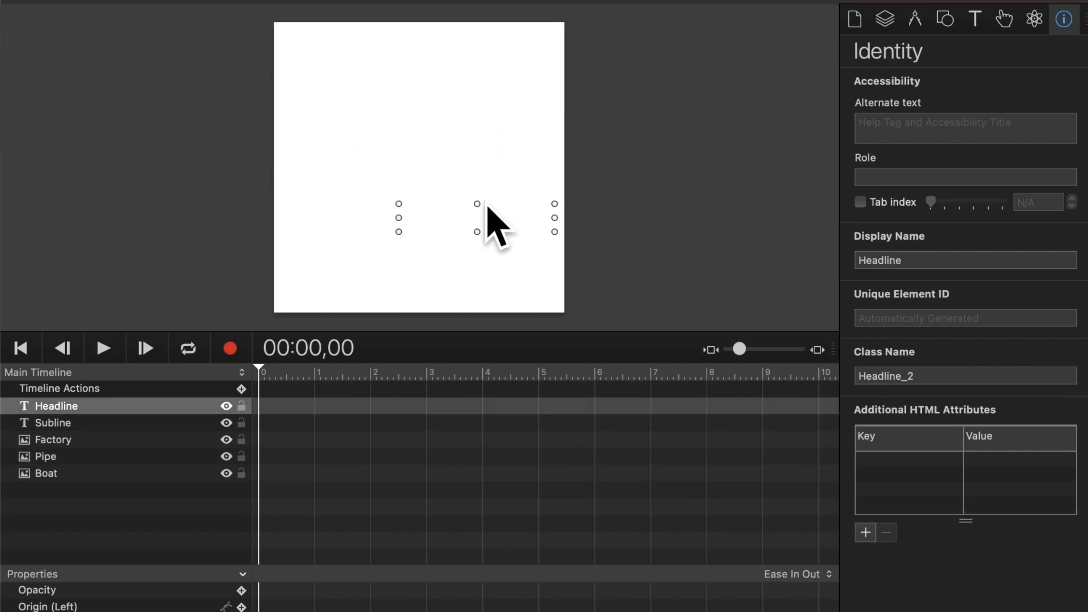
pyautogui.click(341, 186)
pyautogui.click(323, 120)
pyautogui.click(507, 99)
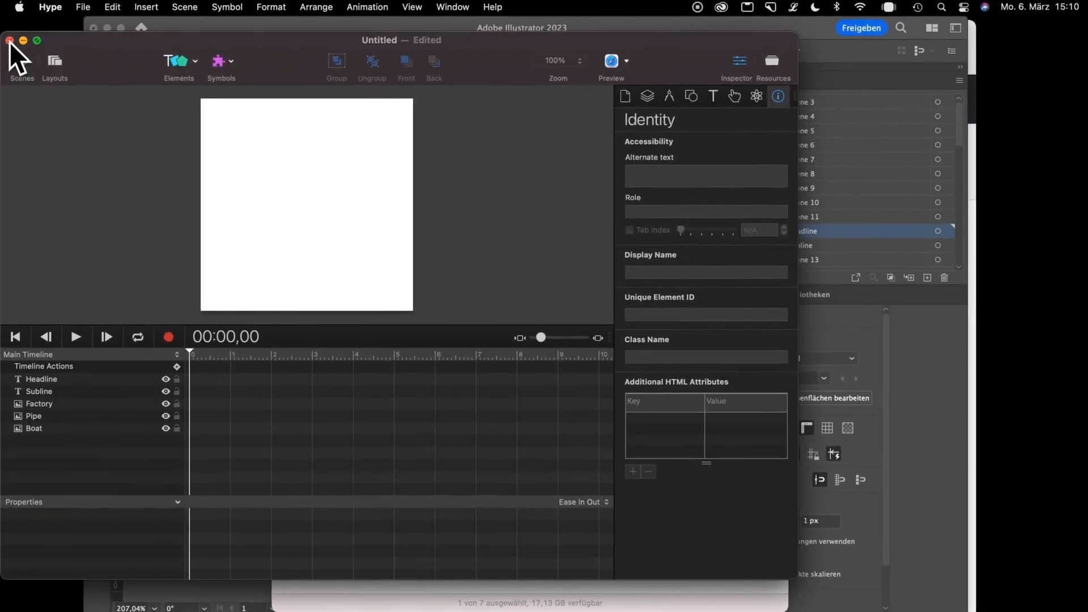
# Close the untitled Hype document and launch the Export To Hype script again in Illustrator.
pyautogui.click(9, 41)
pyautogui.click(920, 396)
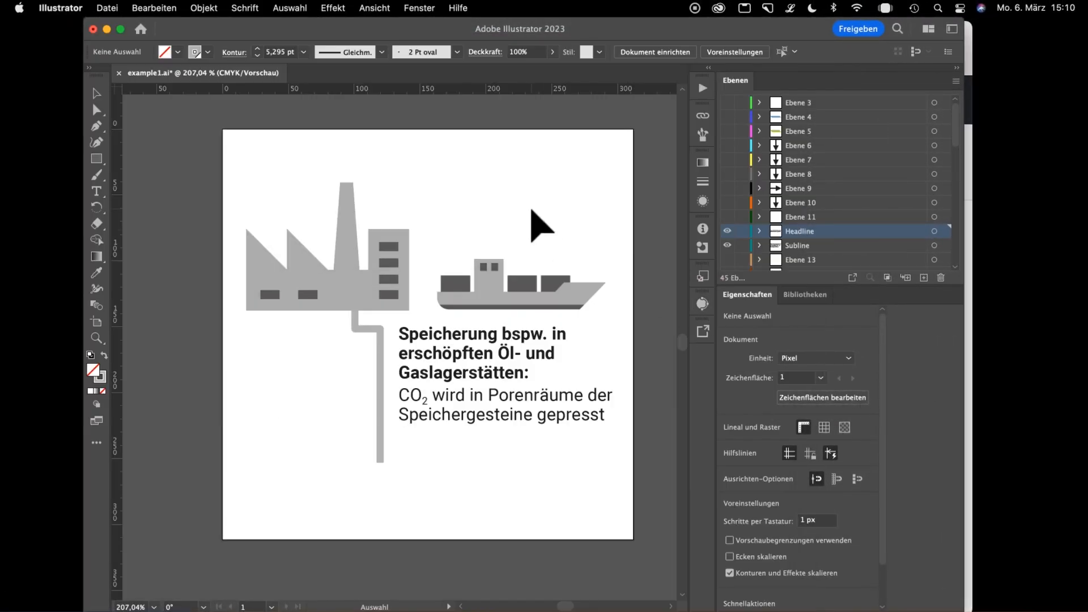
pyautogui.click(107, 8)
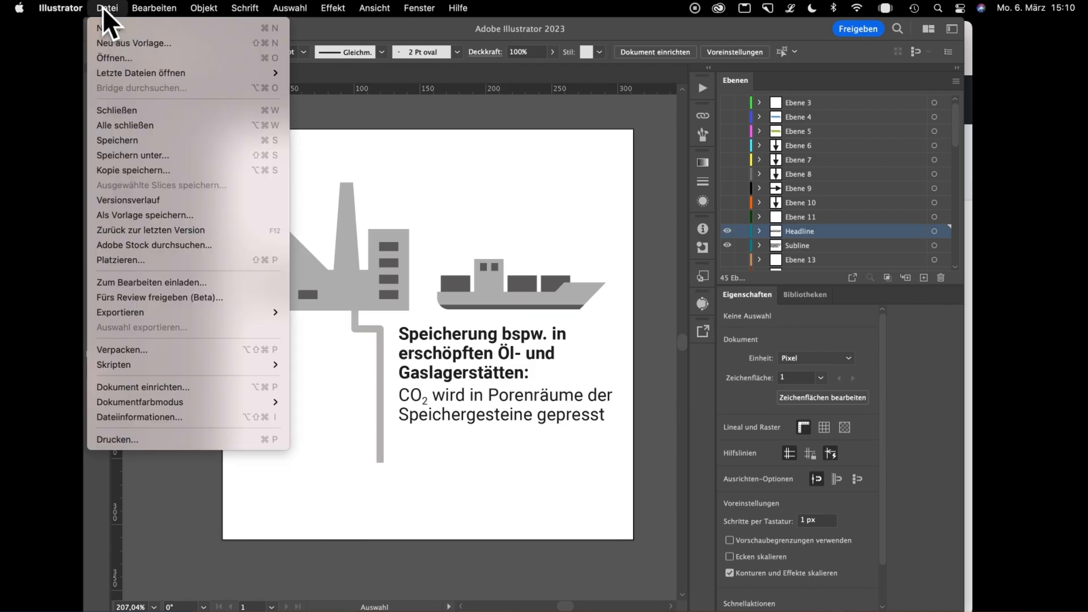
pyautogui.moveTo(140, 365)
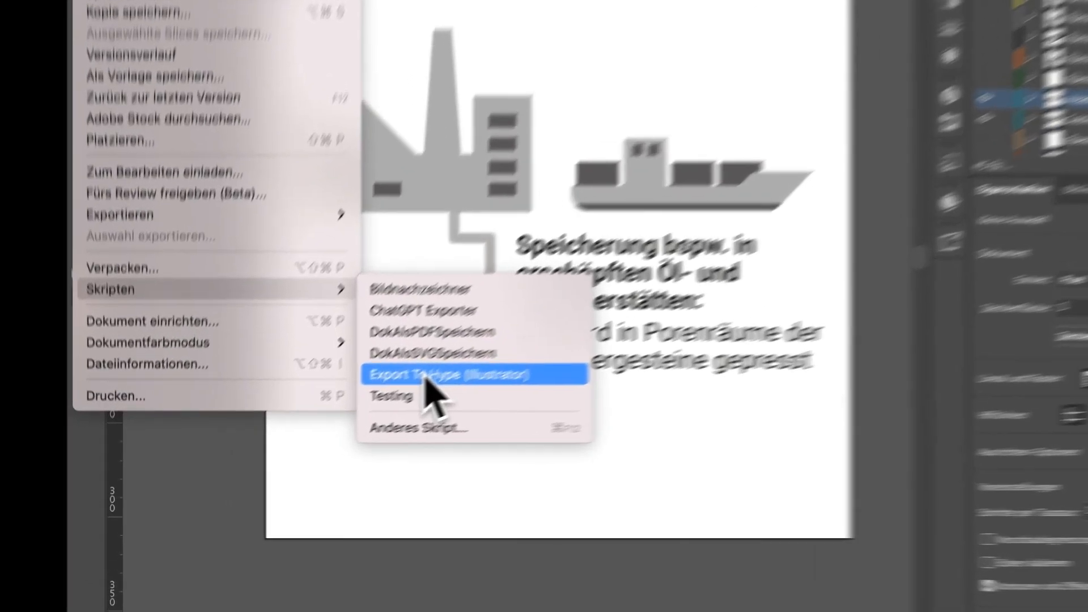
pyautogui.click(426, 377)
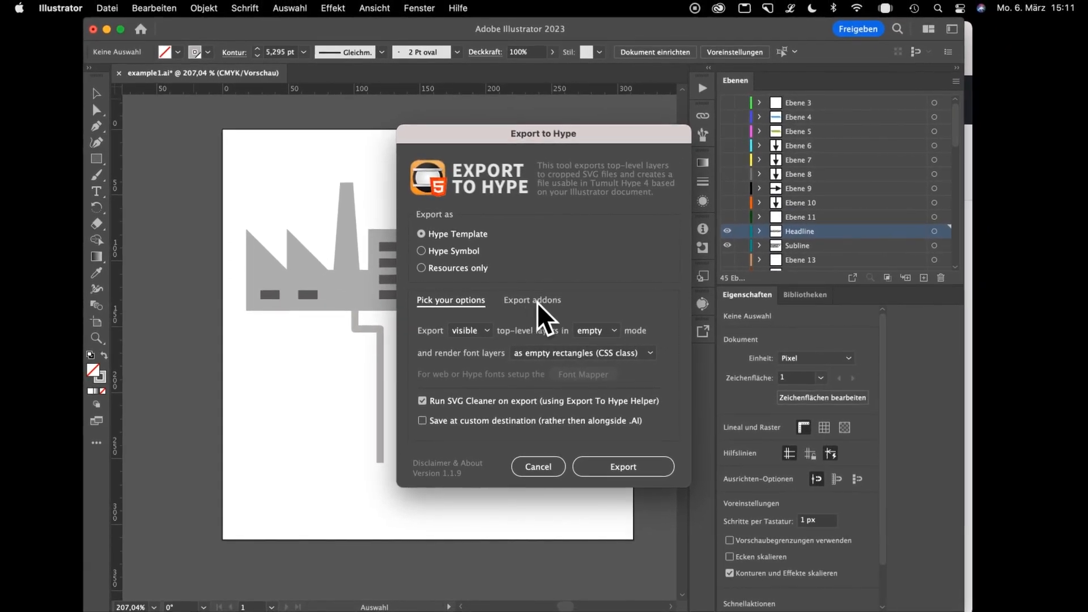
# Set the export addons to all available formats and export the artwork as a Hype Template.
pyautogui.click(536, 300)
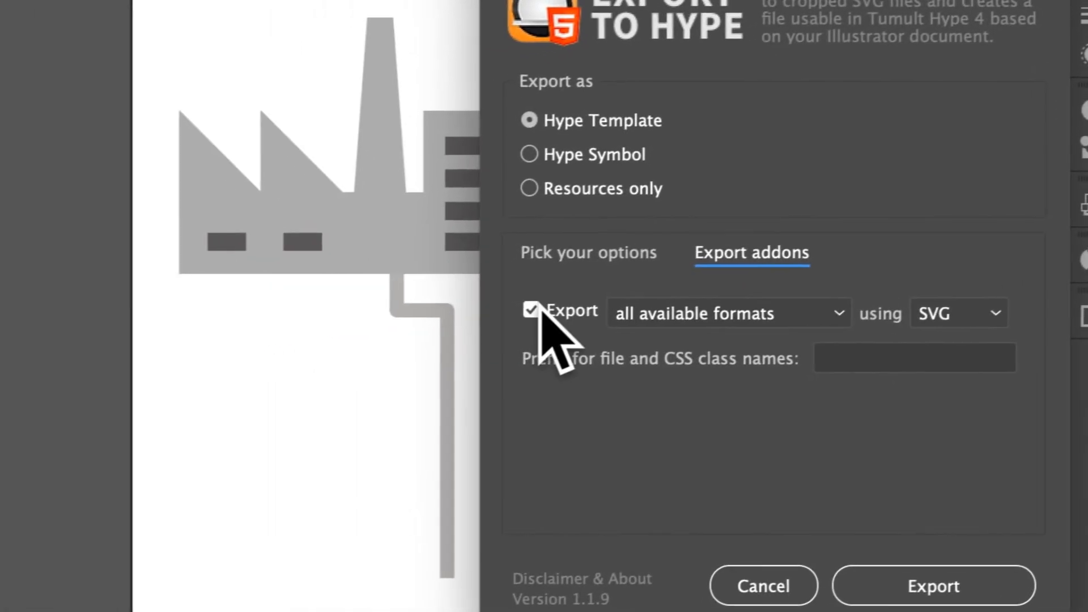
pyautogui.click(385, 343)
pyautogui.click(385, 343)
pyautogui.click(578, 306)
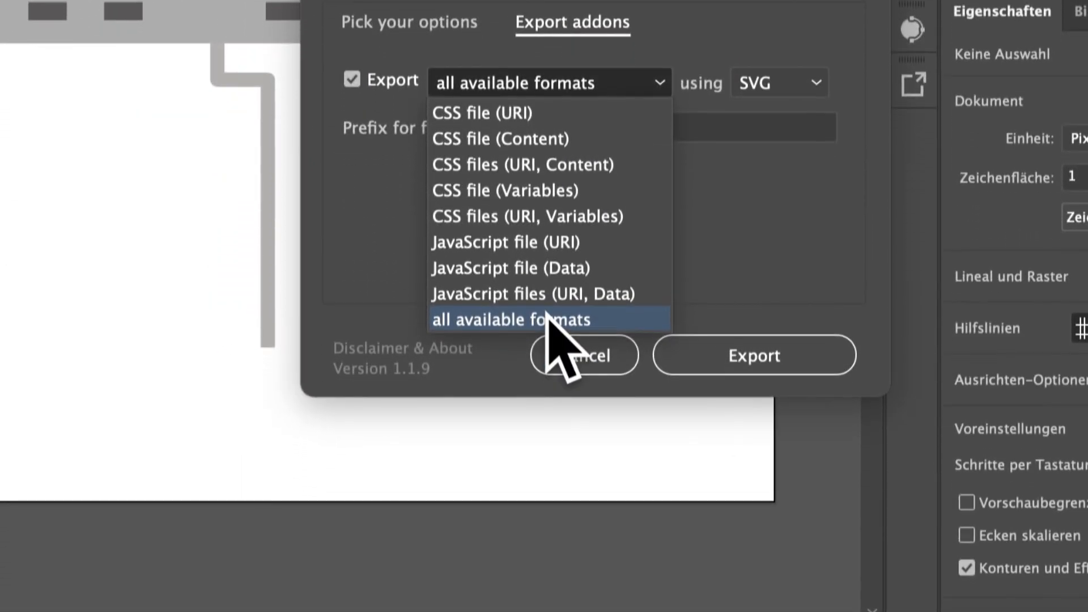
pyautogui.click(576, 564)
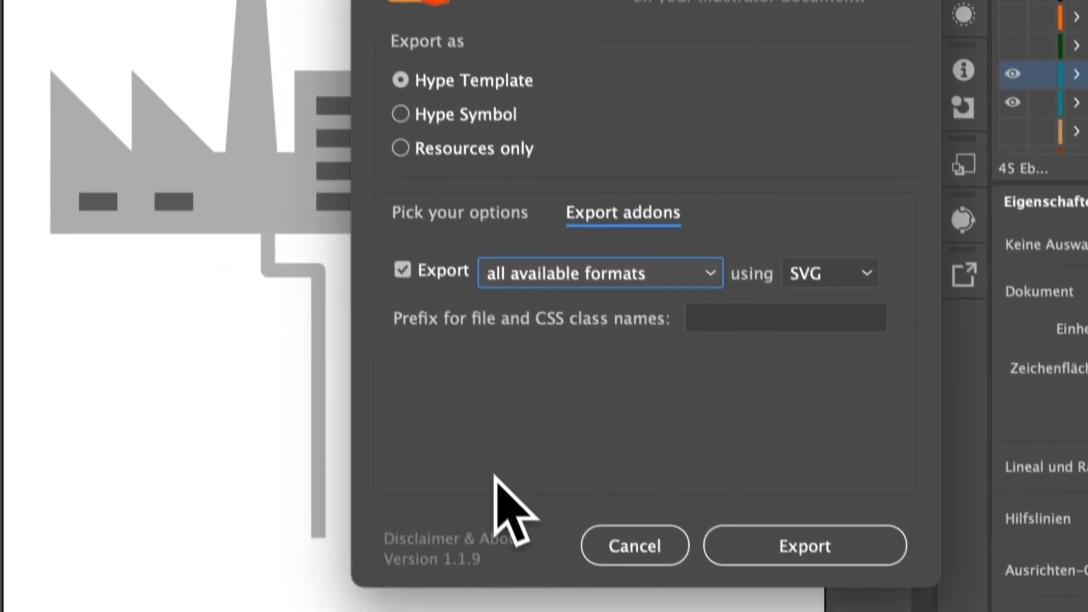
pyautogui.click(499, 81)
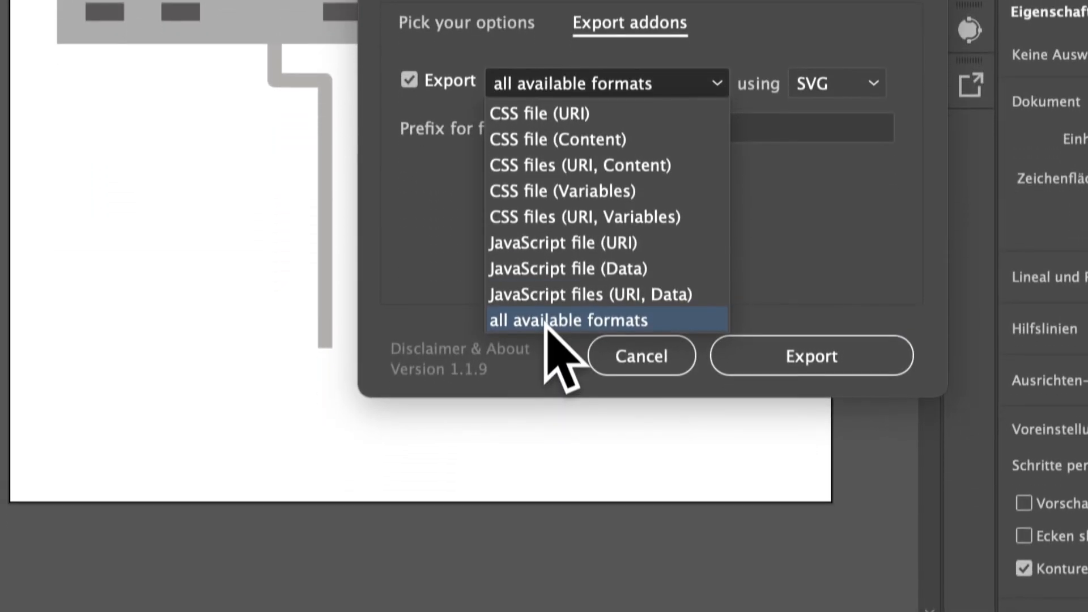
pyautogui.click(546, 541)
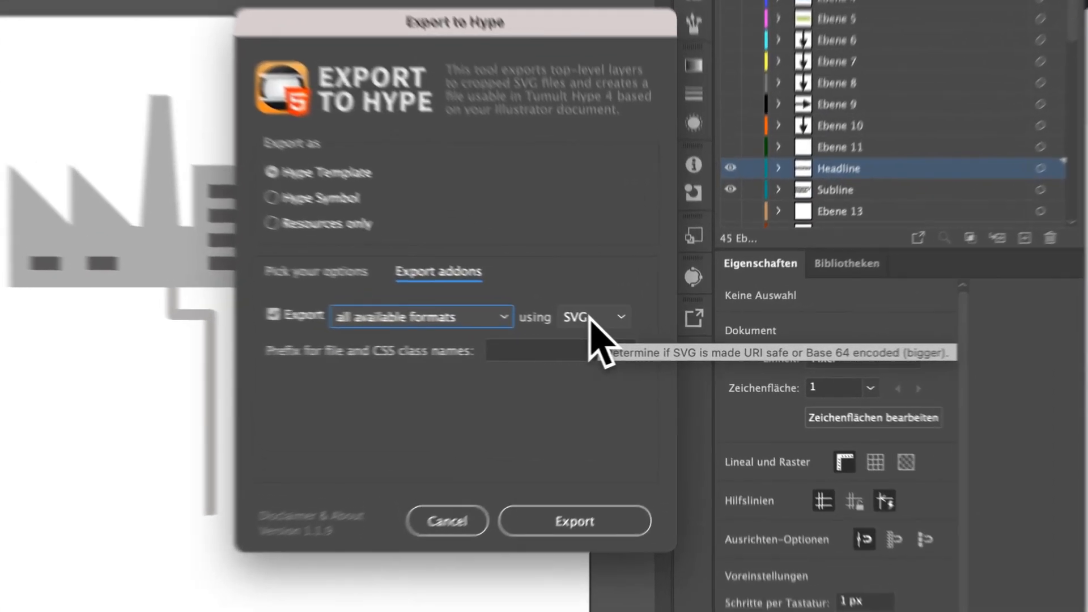
pyautogui.click(627, 331)
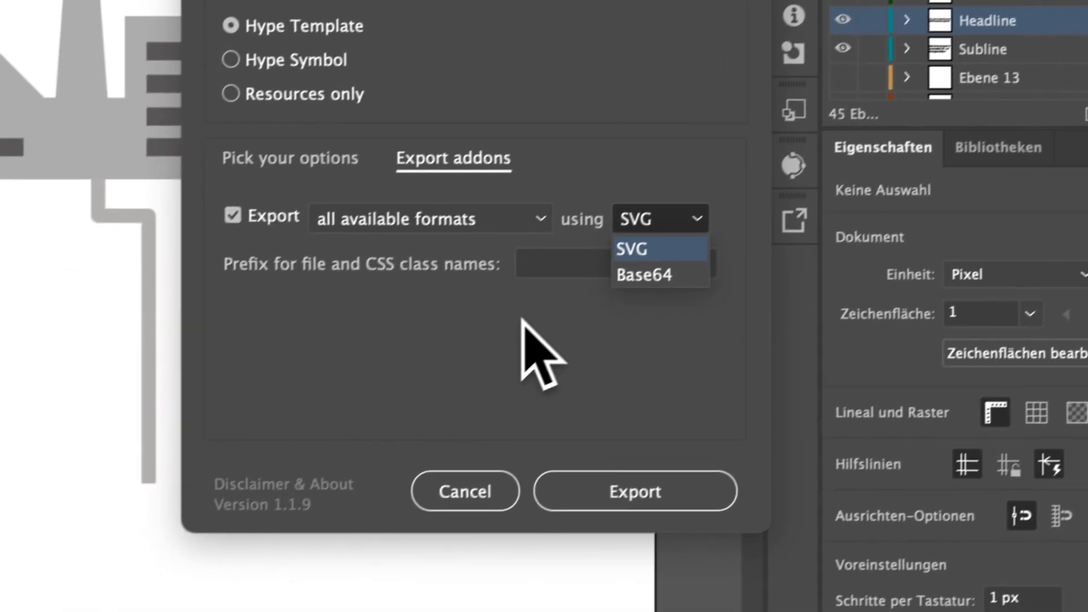
pyautogui.click(414, 403)
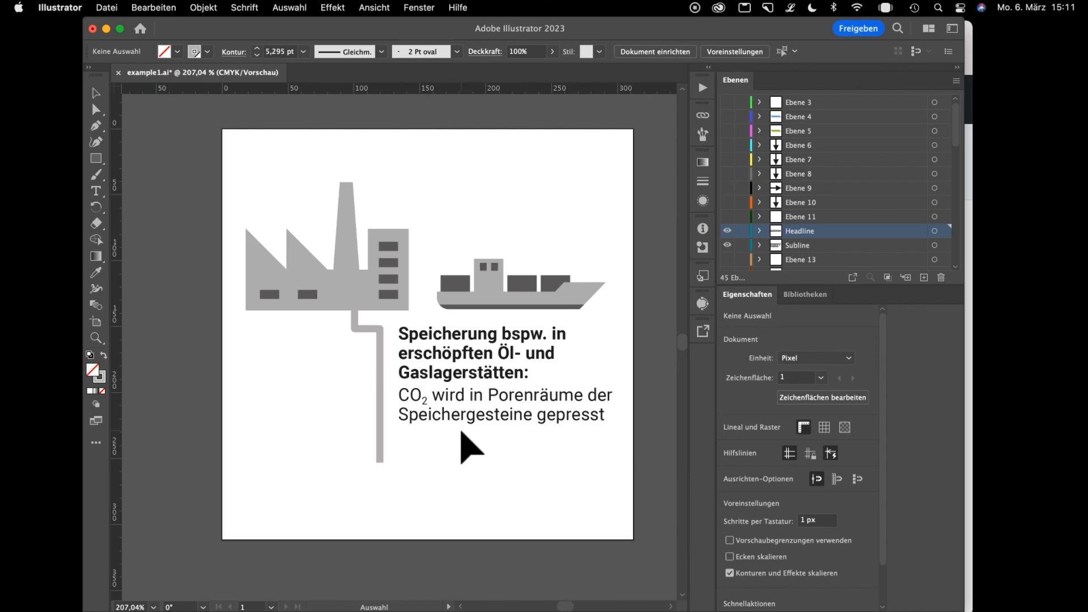
# Switch to Finder, open example1.hypetemplate in Hype and show the document's resource list with all canvas elements selected.
pyautogui.press('super+Tab')
pyautogui.press('super+Tab')
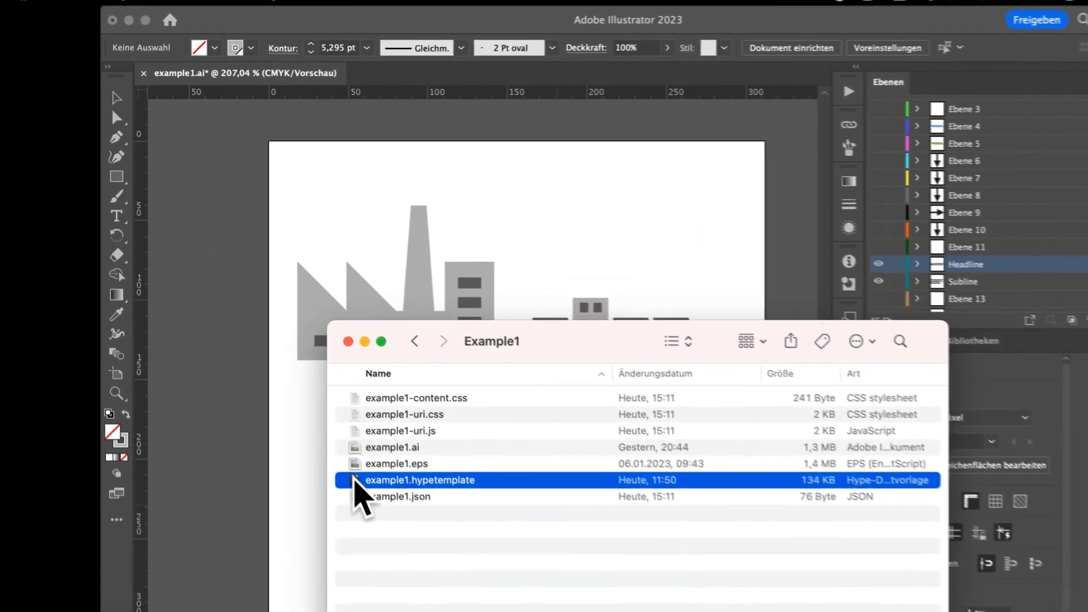
pyautogui.doubleClick(293, 408)
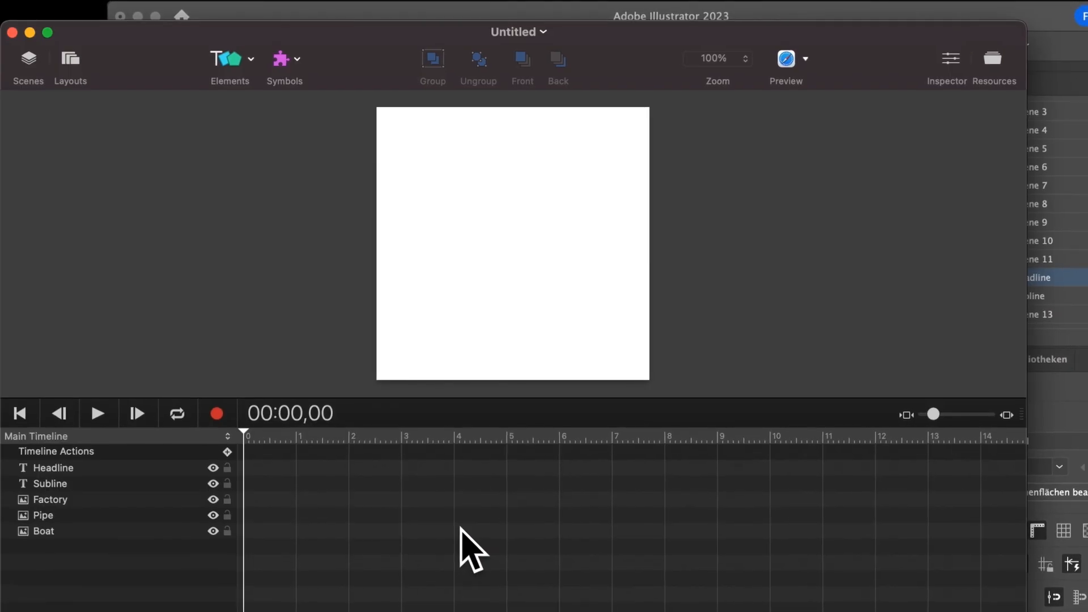
pyautogui.moveTo(384, 51); pyautogui.dragTo(451, 53)
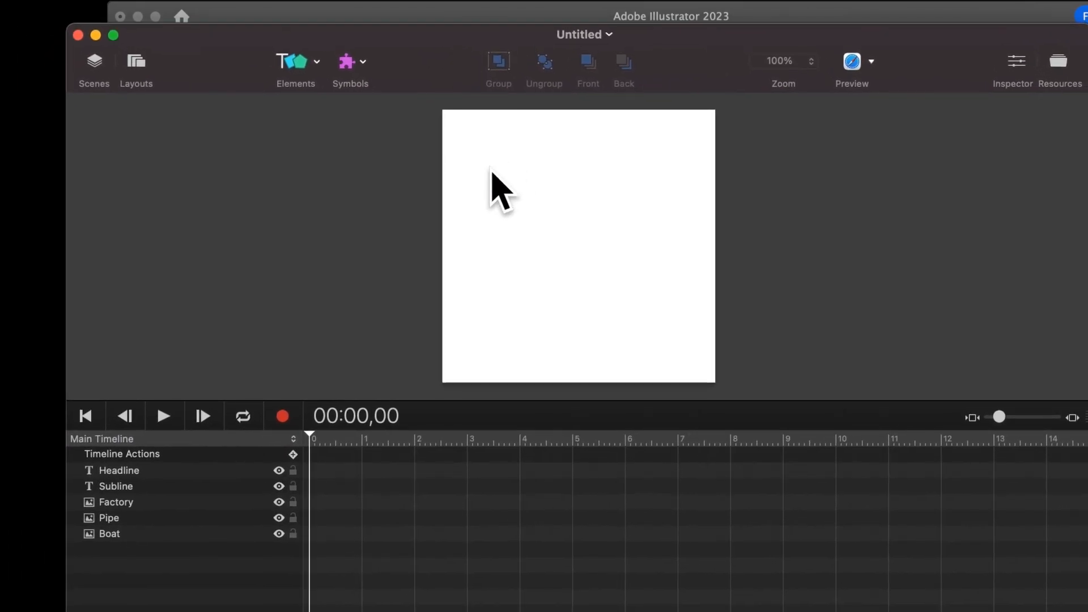
pyautogui.moveTo(374, 116); pyautogui.dragTo(829, 391)
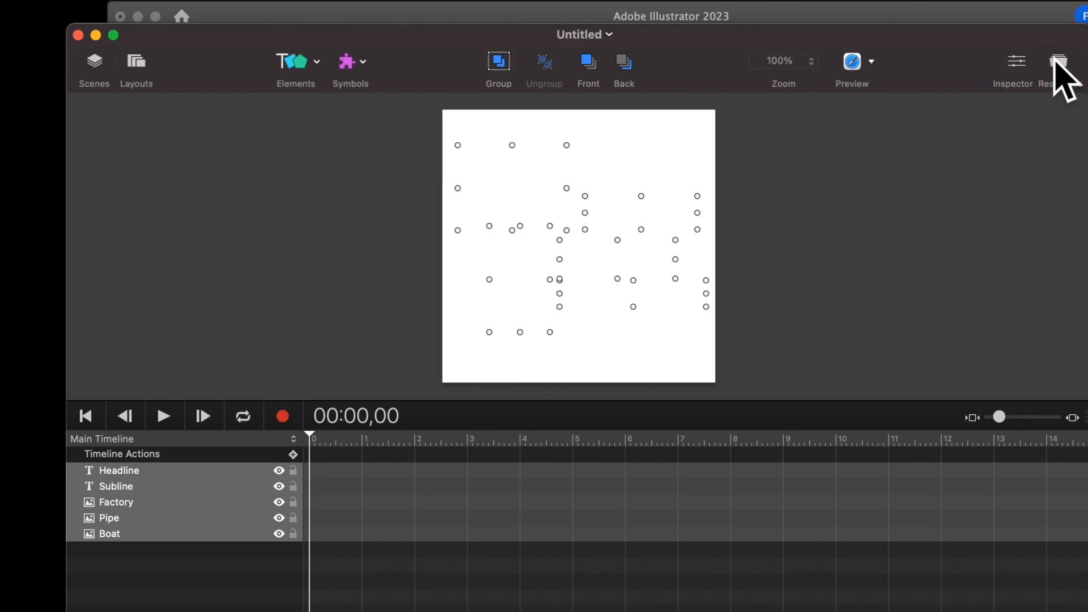
pyautogui.click(1059, 64)
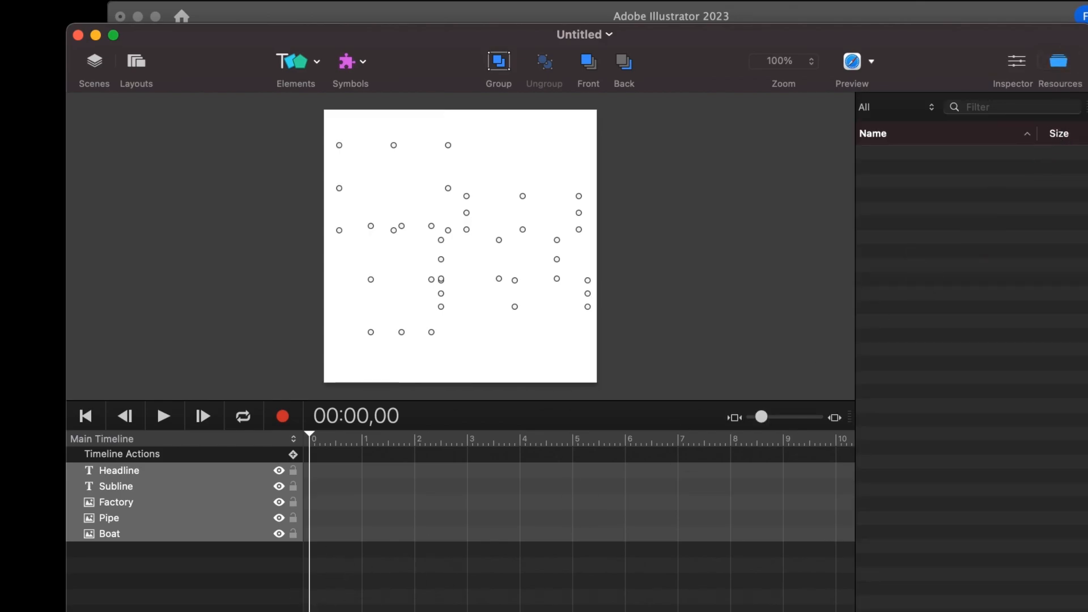
# Switch to Finder and look over the exported files example1-content.css, example1-uri.css and example1-uri.js in the Example1 folder.
pyautogui.press('super+Tab')
pyautogui.click(519, 554)
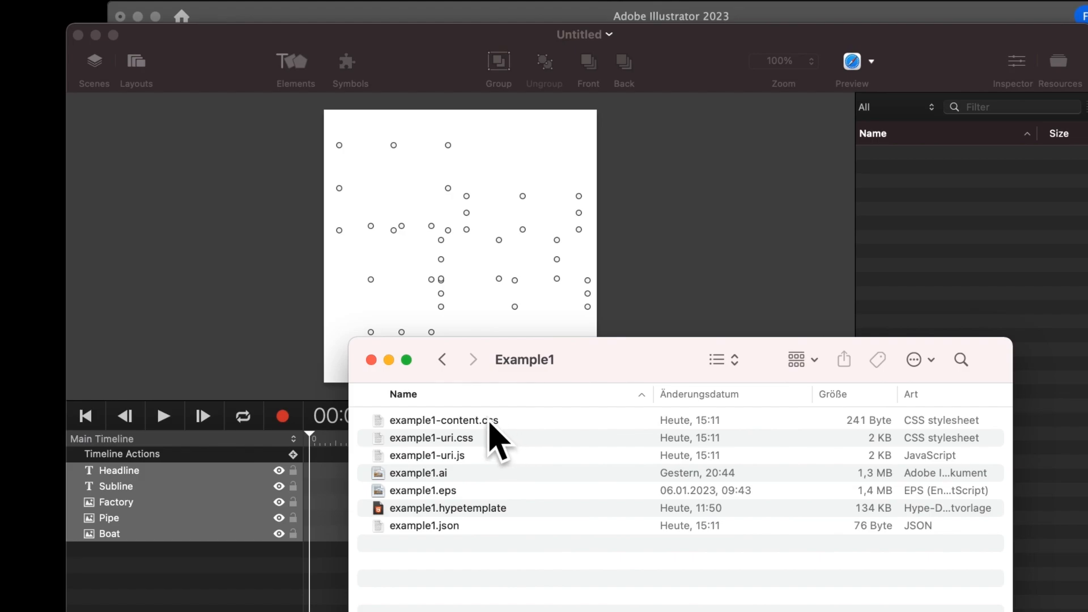
pyautogui.click(489, 422)
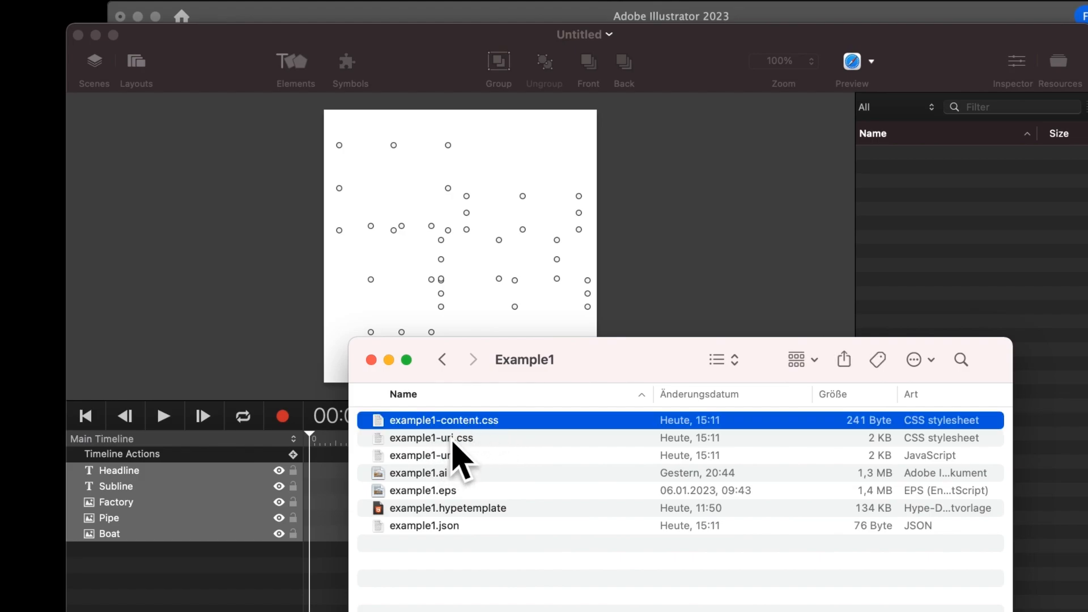
pyautogui.click(453, 439)
pyautogui.click(450, 458)
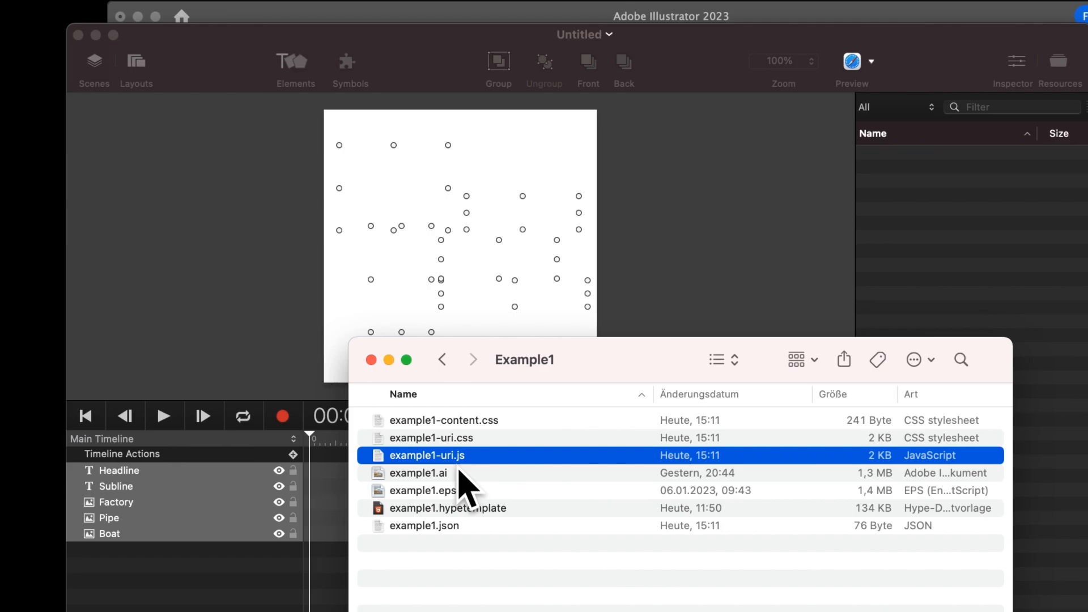
pyautogui.click(505, 420)
pyautogui.keyDown('shift'); pyautogui.click(499, 437); pyautogui.keyUp('shift')
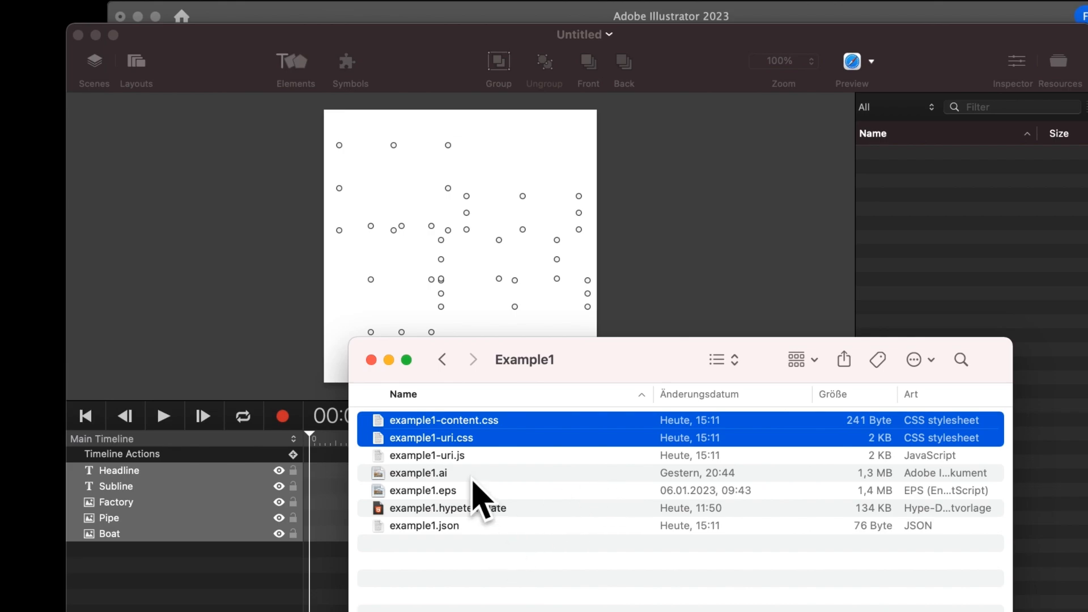
pyautogui.click(500, 545)
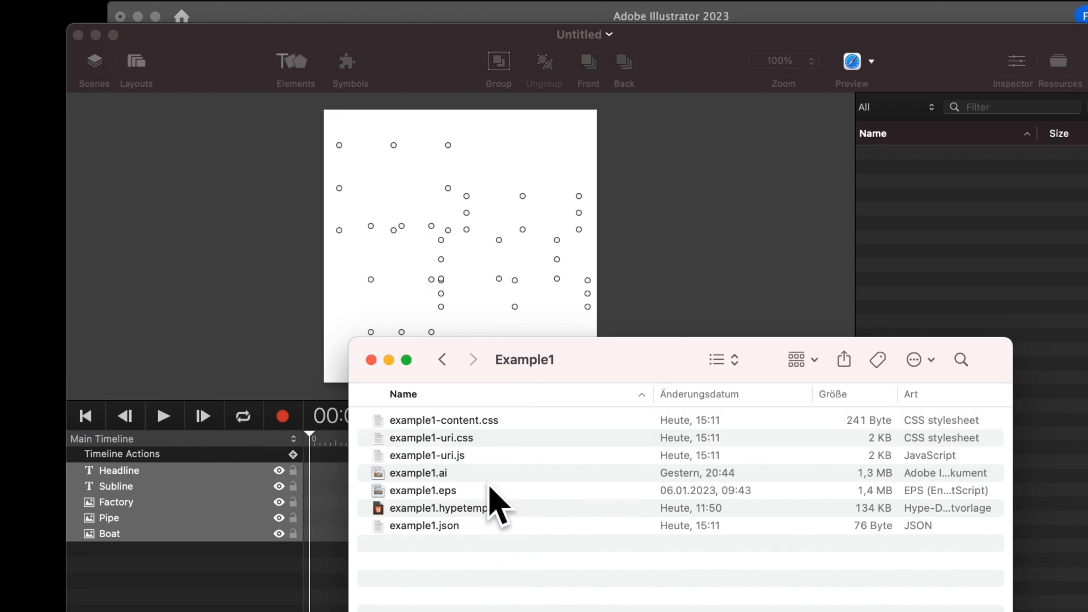
# Preview the contents of example1-content.css in a widened preview window, and close the preview.
pyautogui.click(460, 426)
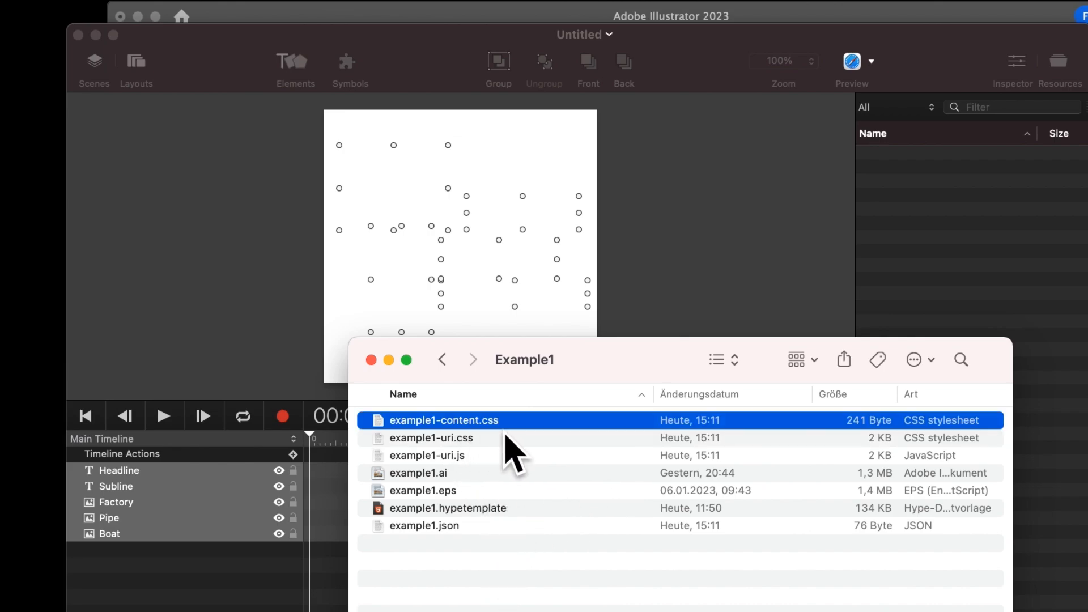
pyautogui.press('space')
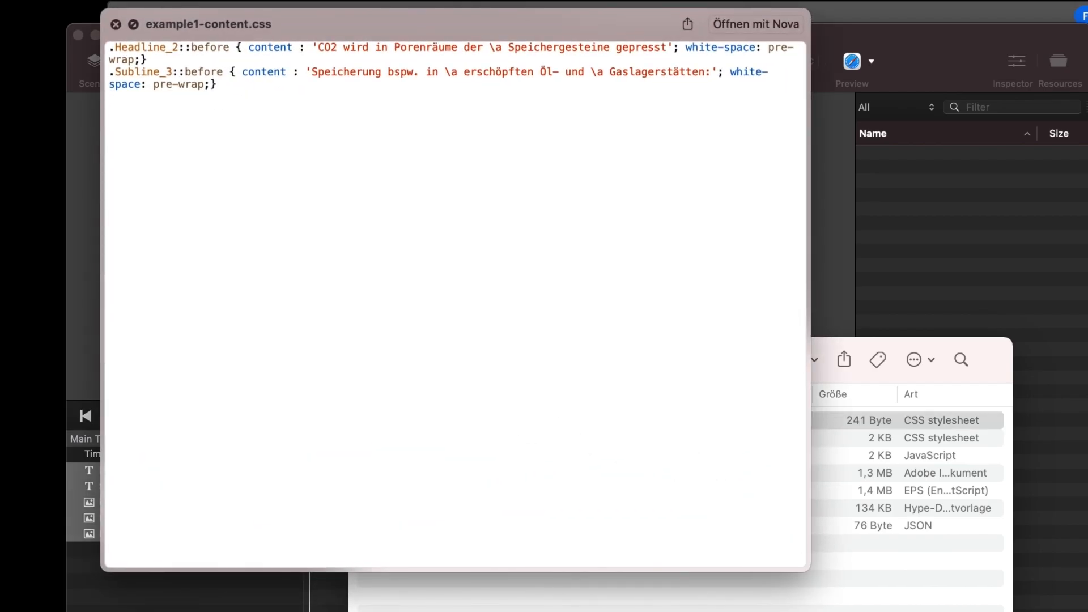
pyautogui.moveTo(810, 571); pyautogui.dragTo(1000, 574)
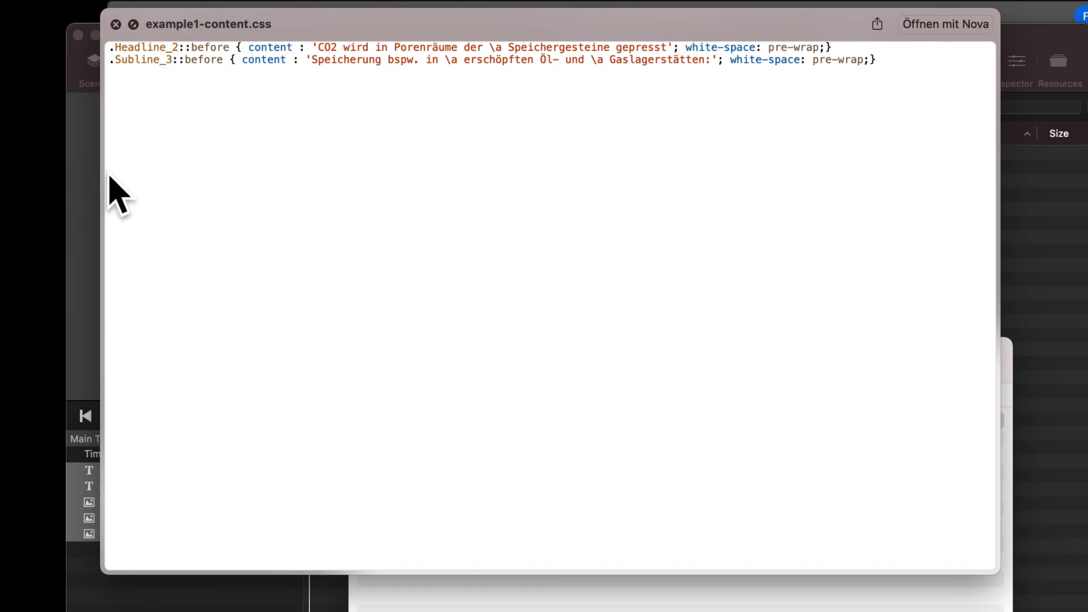
pyautogui.press('space')
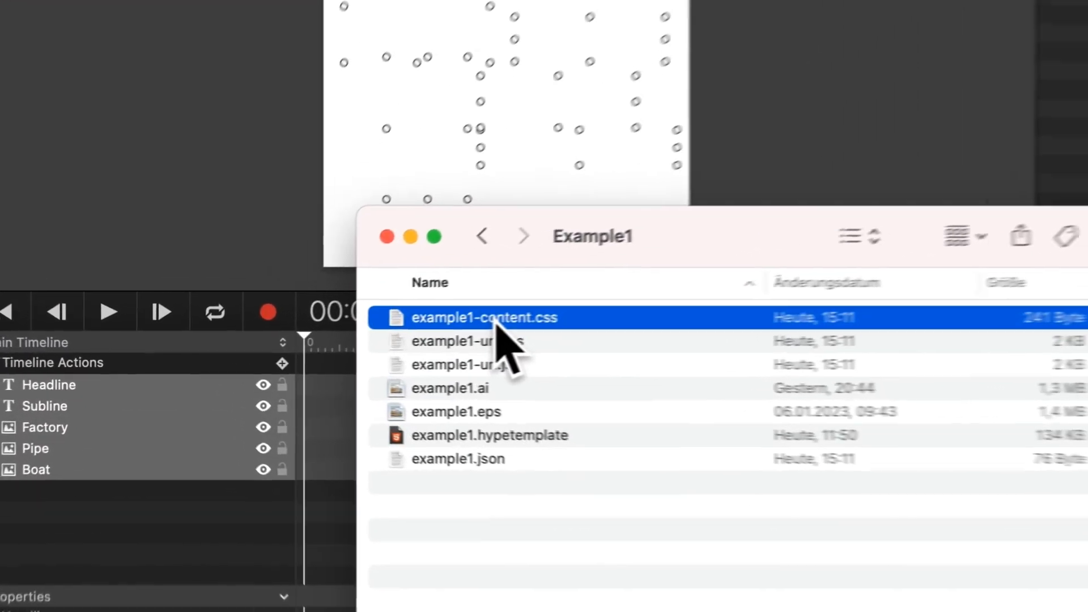
# Add example1-content.css and example1-uri.css to the Hype document's resources and select the boat on the canvas.
pyautogui.moveTo(449, 421); pyautogui.dragTo(683, 374)
pyautogui.moveTo(826, 250); pyautogui.dragTo(516, 316)
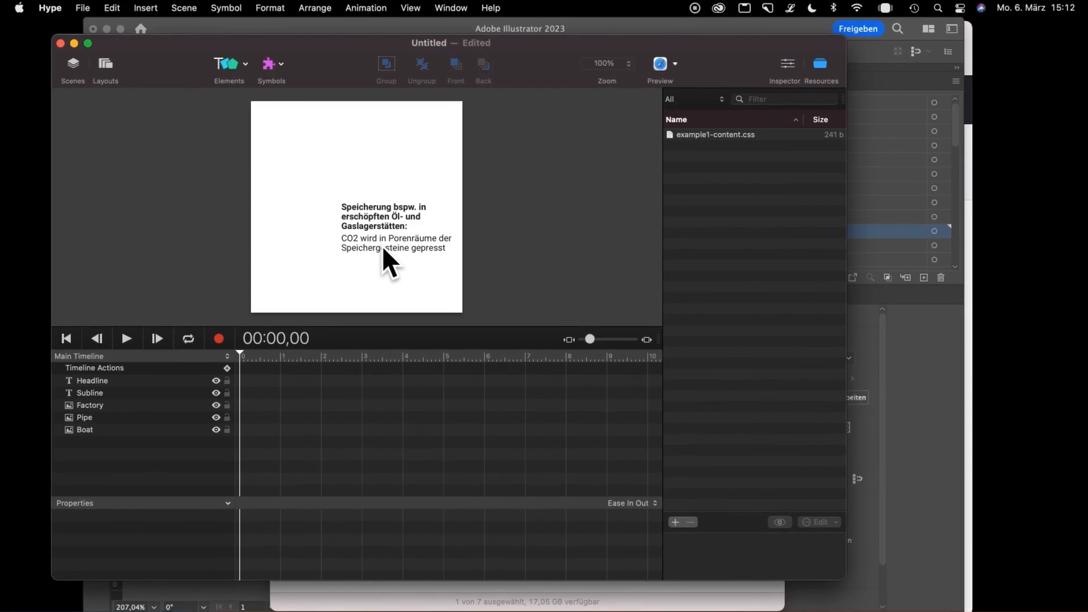
pyautogui.press('super+Tab')
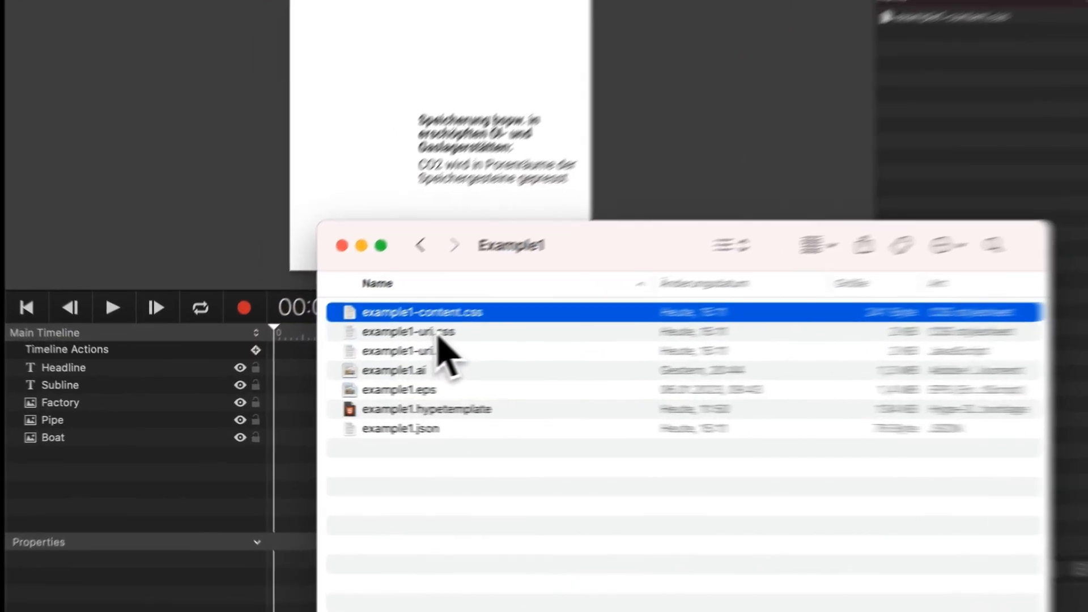
pyautogui.click(439, 335)
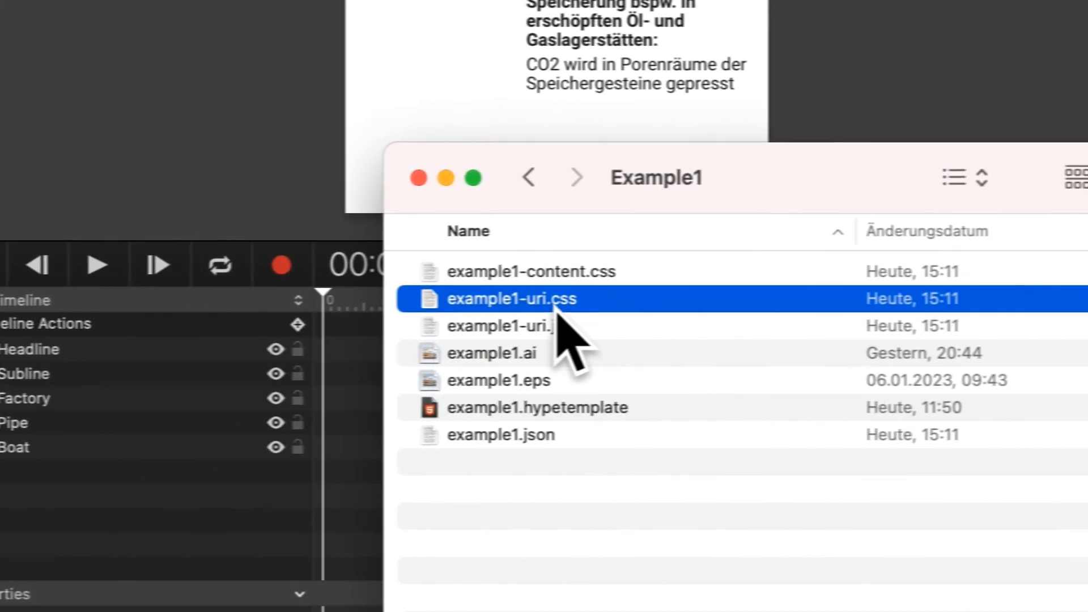
pyautogui.moveTo(440, 339); pyautogui.dragTo(468, 332)
pyautogui.moveTo(585, 296); pyautogui.dragTo(546, 297)
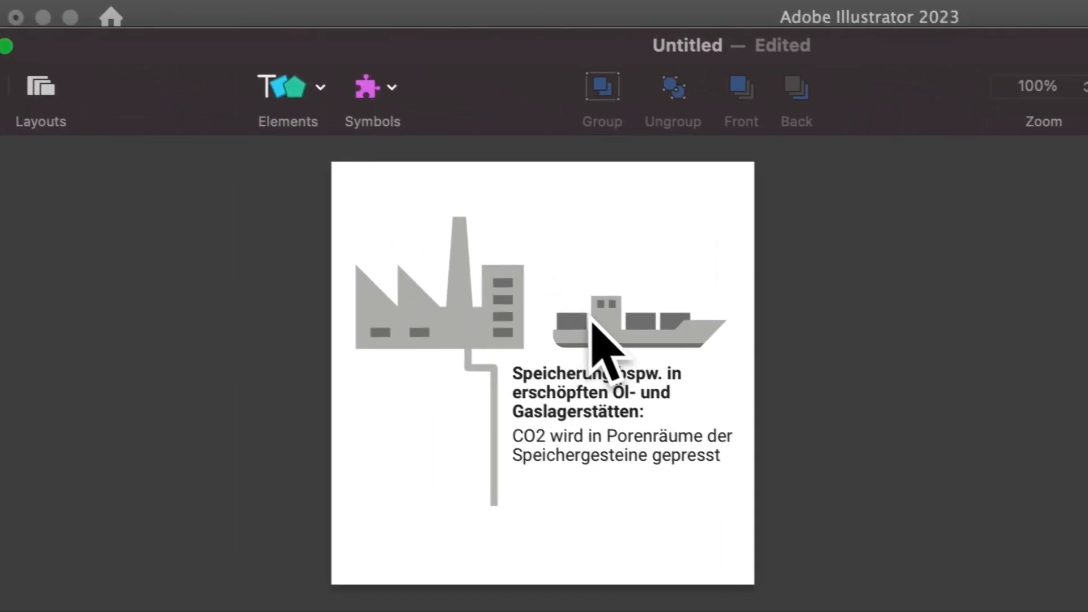
pyautogui.click(593, 323)
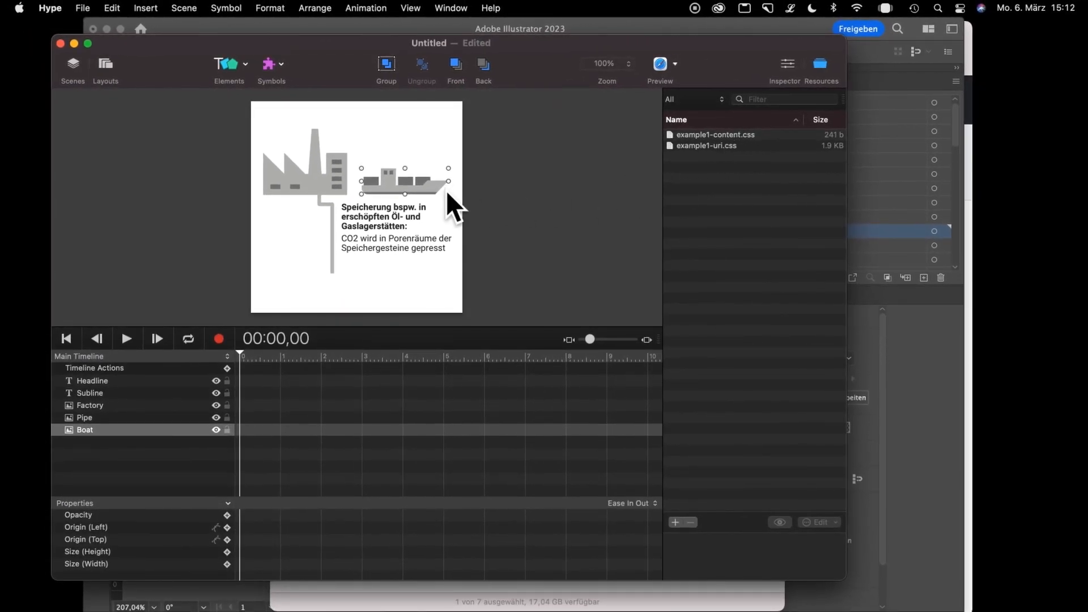
# Switch to Finder and preview the code in example1-uri.js, leaving the file deselected.
pyautogui.press('super+Tab')
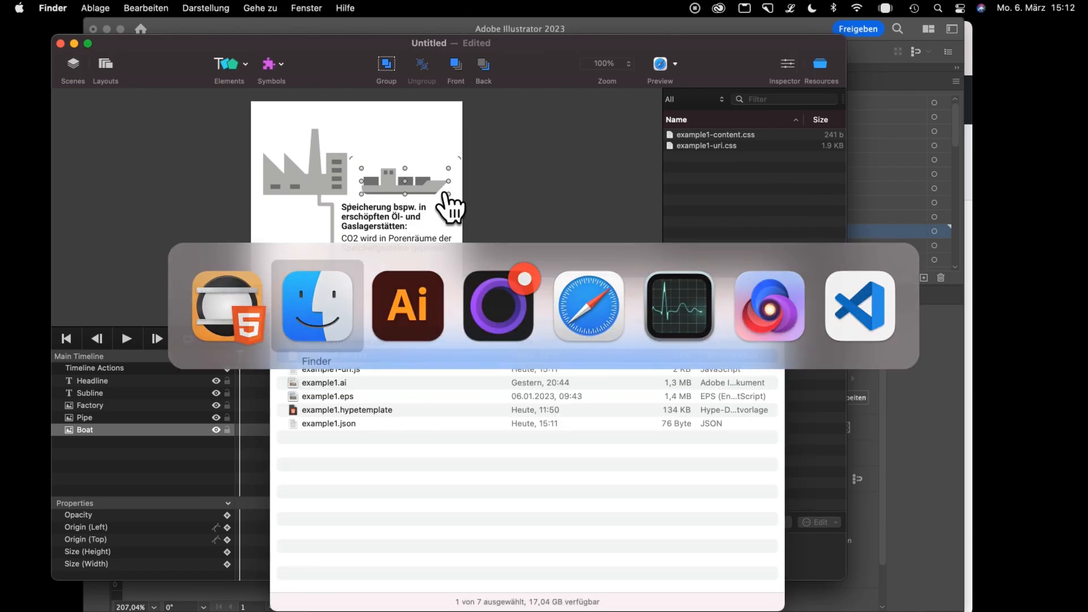
pyautogui.click(345, 369)
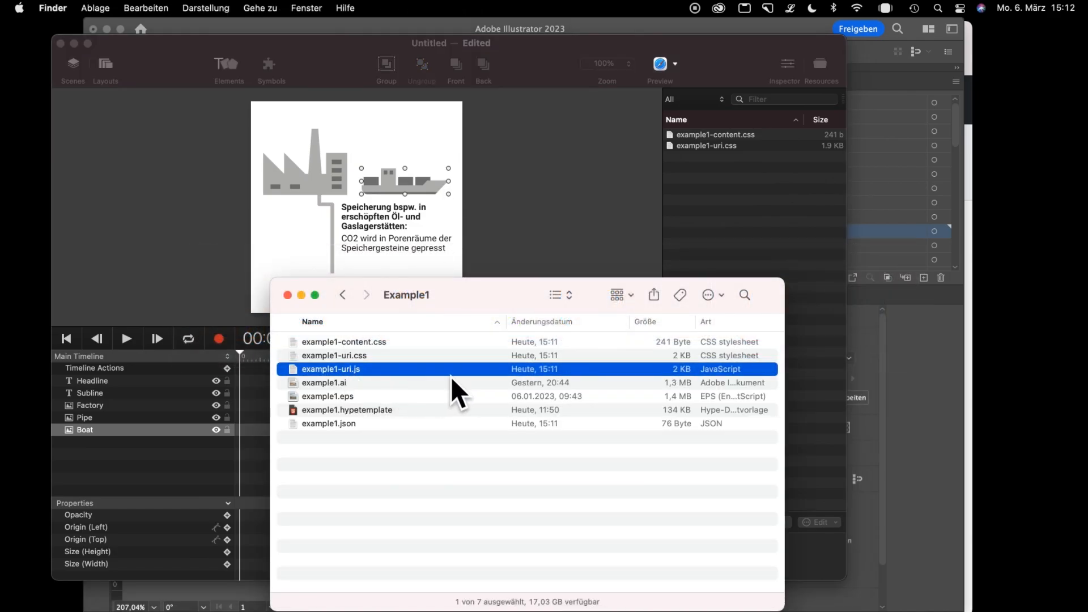
pyautogui.press('space')
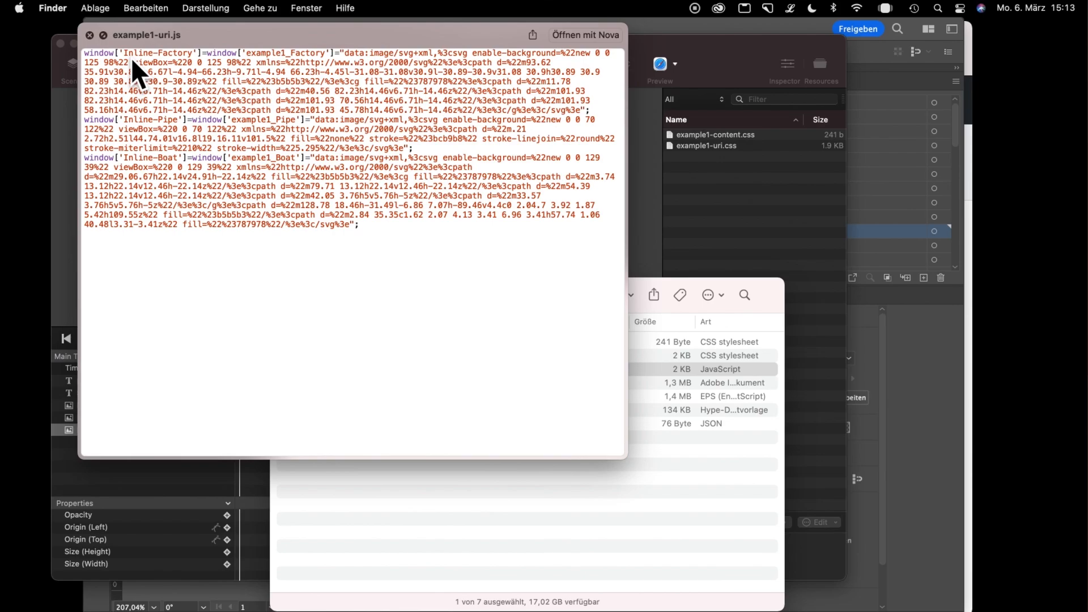
pyautogui.press('space')
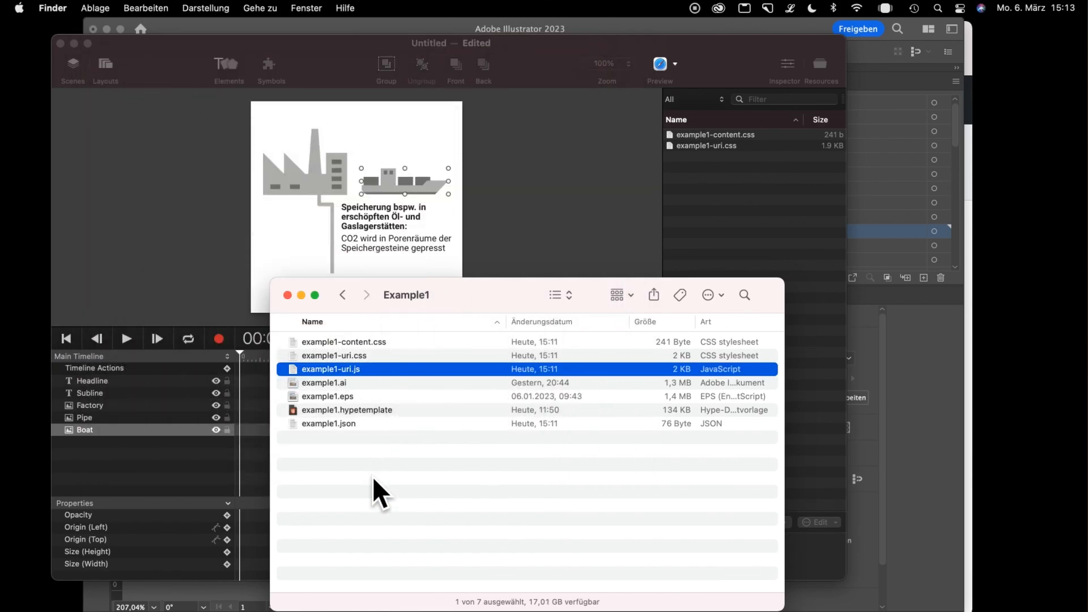
pyautogui.click(373, 478)
# Switch to Illustrator, expand the Headline and Subline layers and select the text object inside Subline.
pyautogui.click(919, 365)
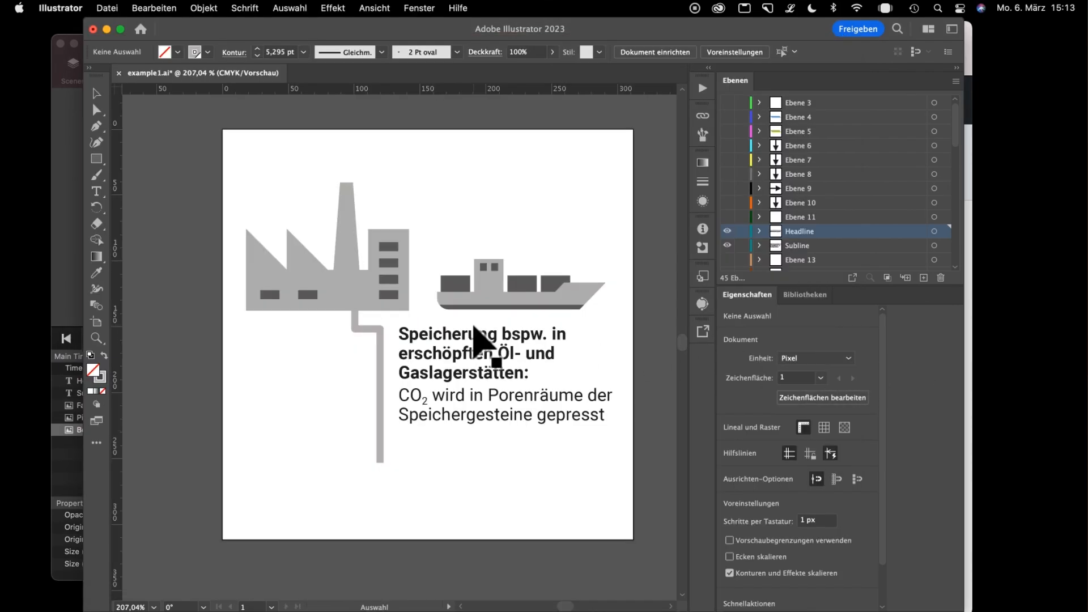
pyautogui.click(460, 339)
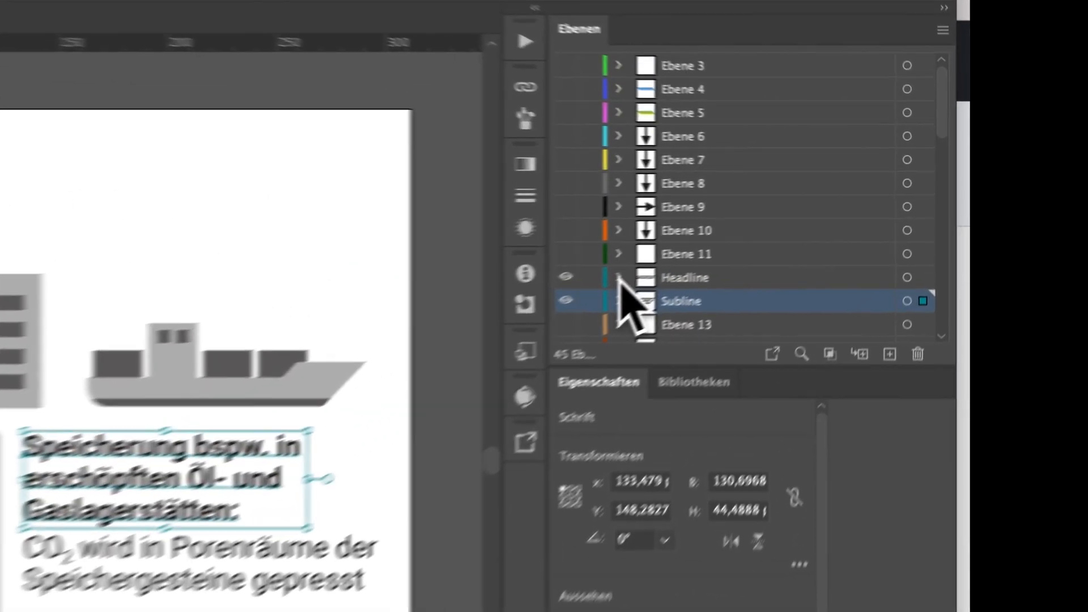
pyautogui.click(759, 231)
pyautogui.scroll(-2, 573, 363)
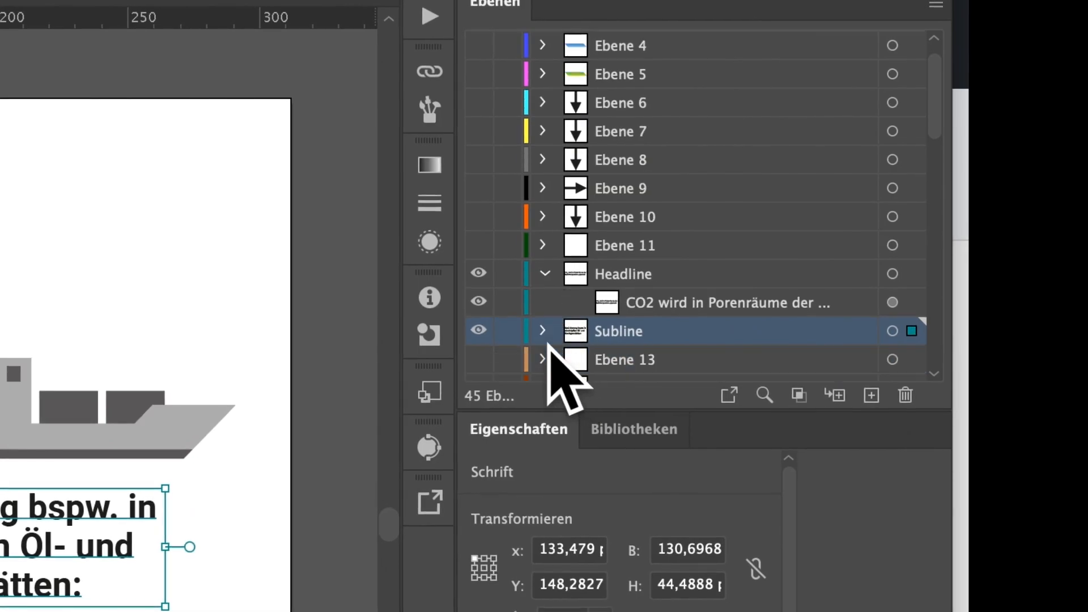
pyautogui.click(543, 302)
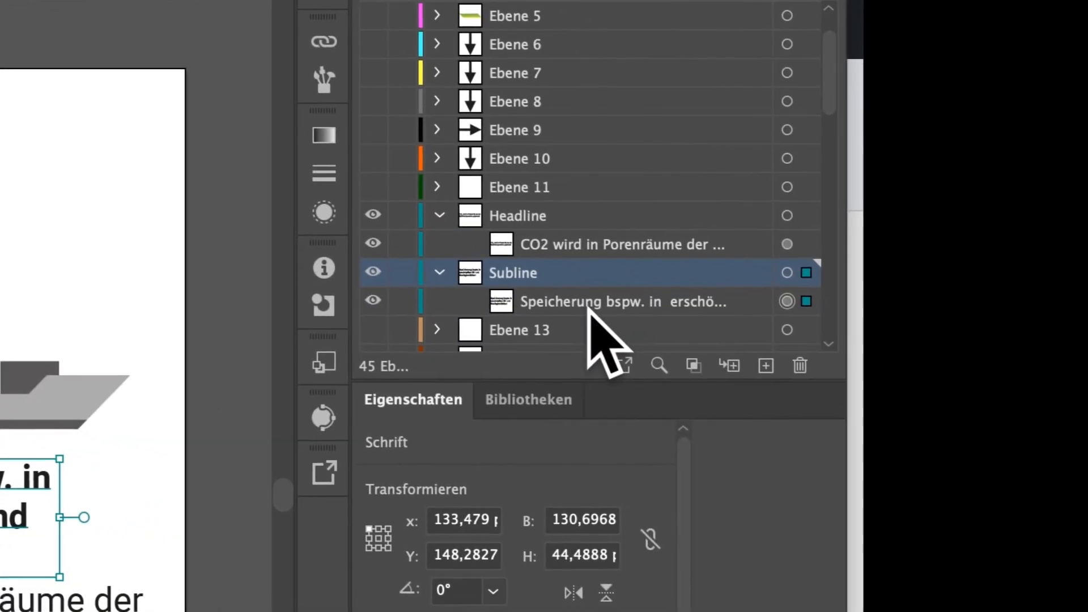
pyautogui.click(690, 332)
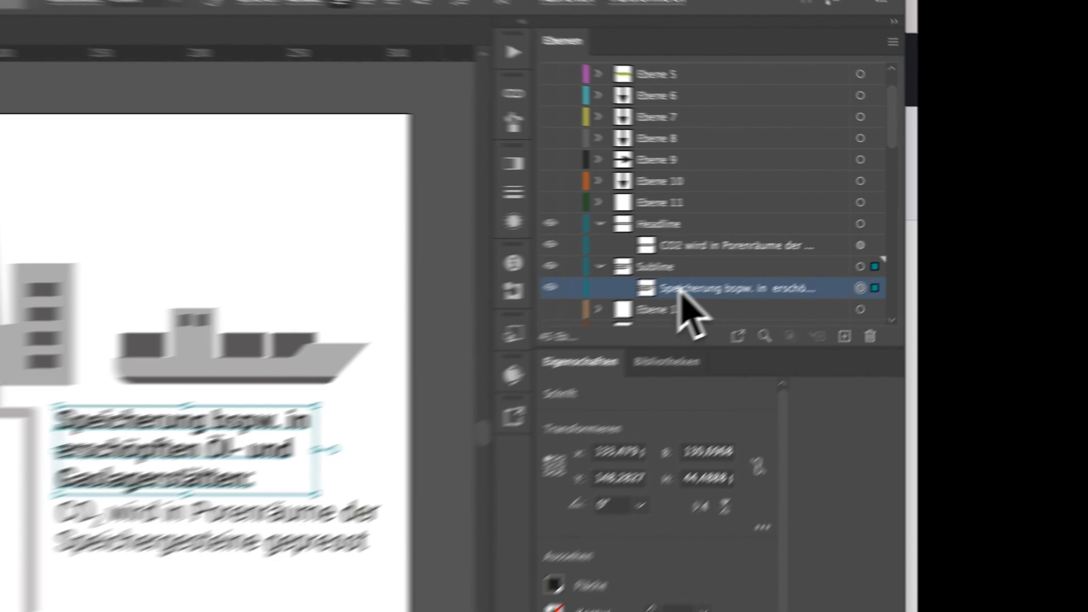
# Rename the text object in the Subline layer to b and the one in the Headline layer to a.
pyautogui.doubleClick(857, 248)
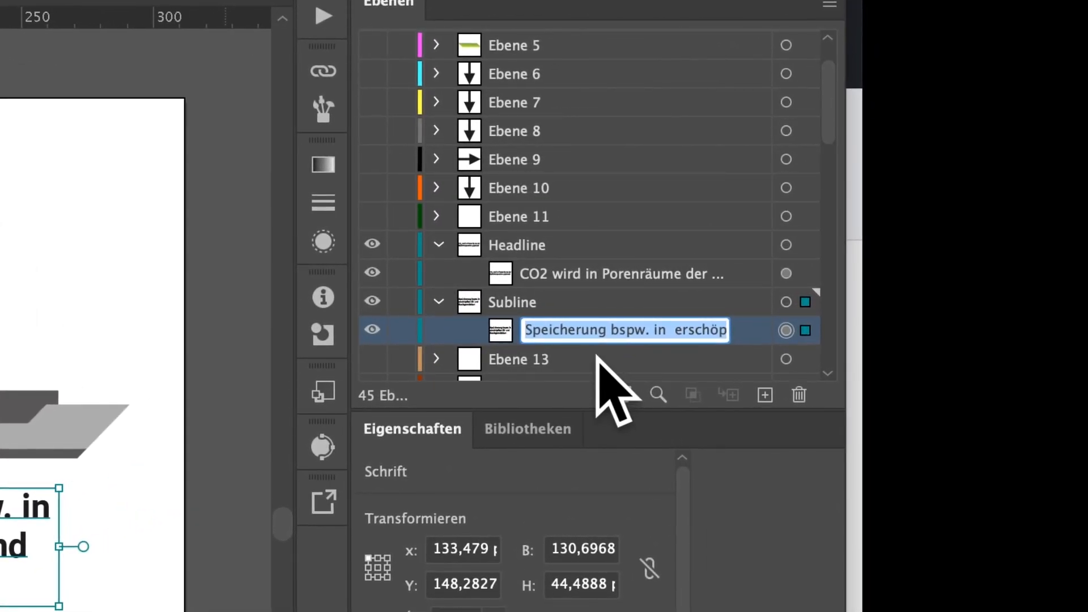
pyautogui.write('b')
pyautogui.click(544, 274)
pyautogui.doubleClick(541, 273)
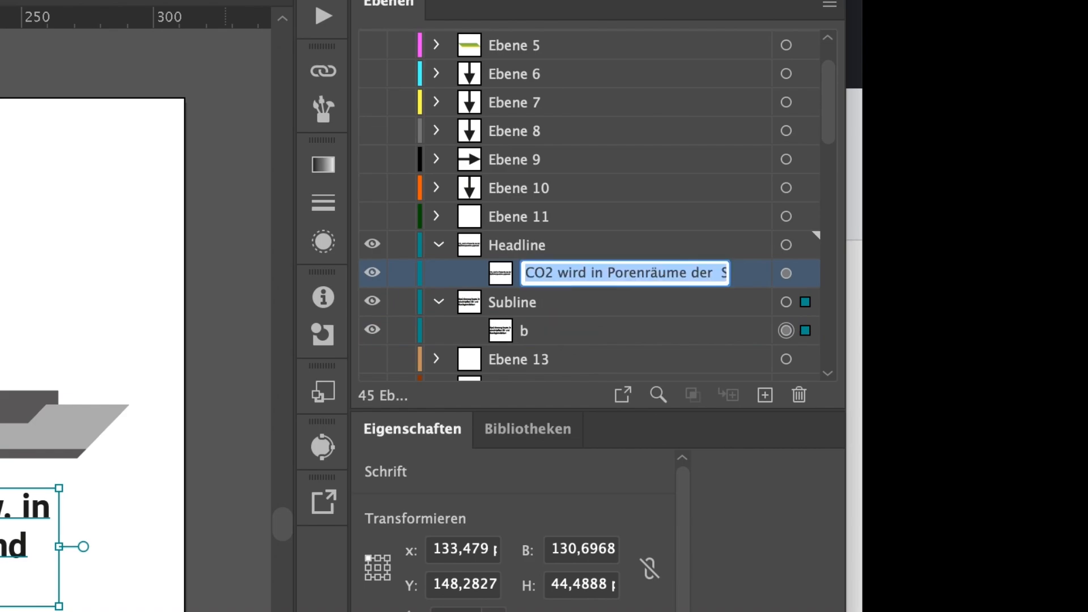
pyautogui.write('a')
pyautogui.press('Return')
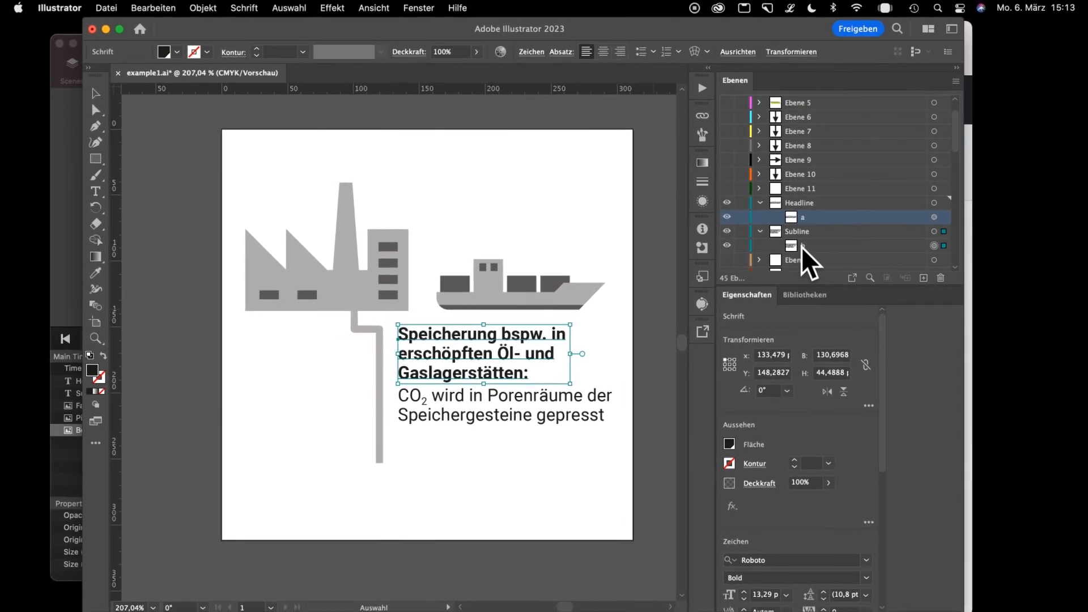
# Run the Export To Hype (Illustrator) script and export the artwork again with the renamed text objects.
pyautogui.click(107, 8)
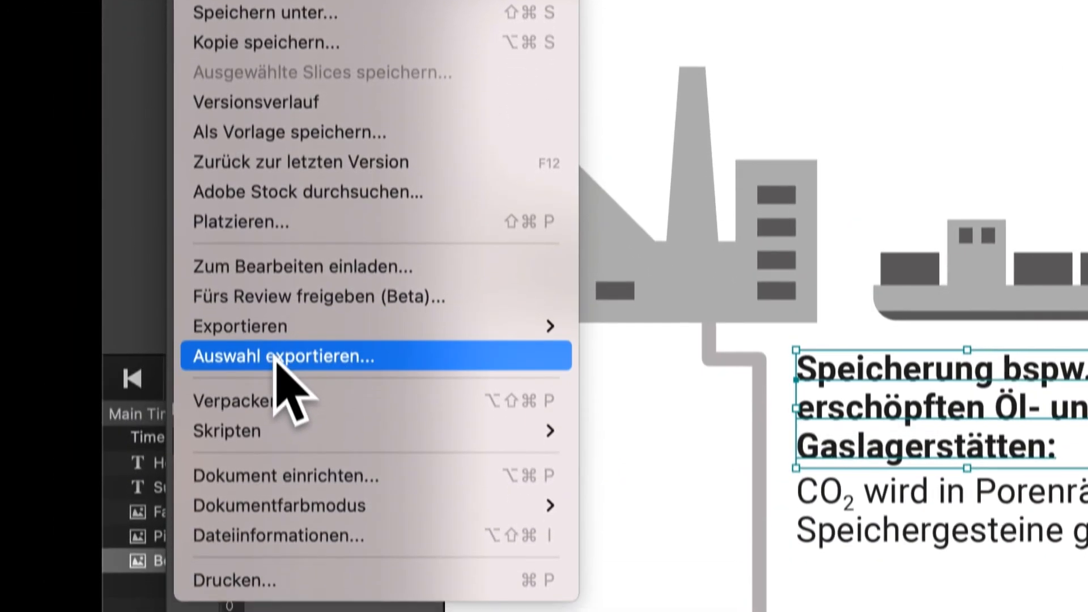
pyautogui.moveTo(243, 605)
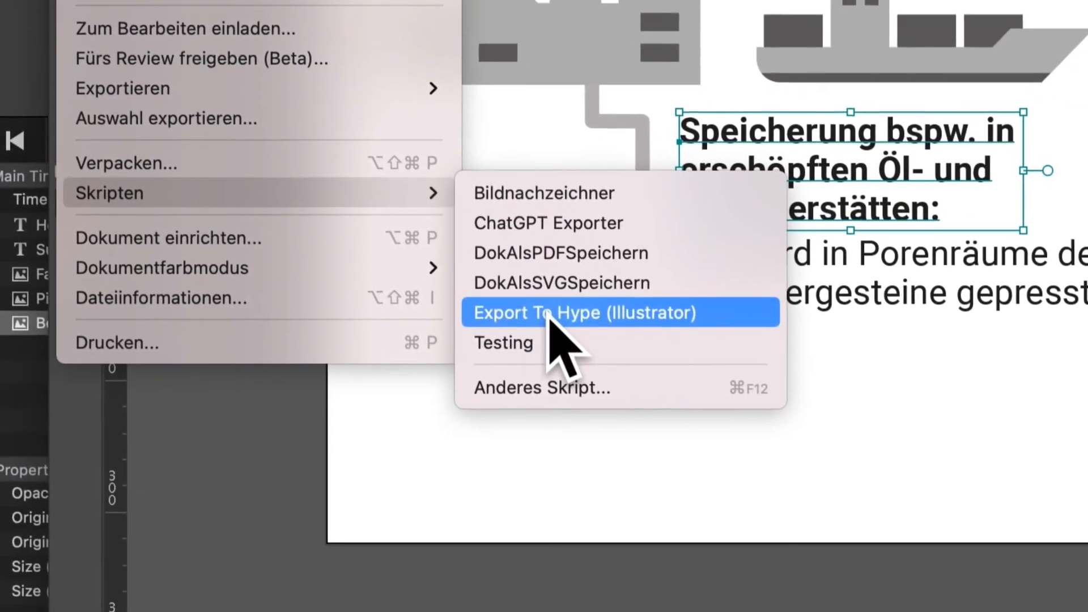
pyautogui.click(578, 383)
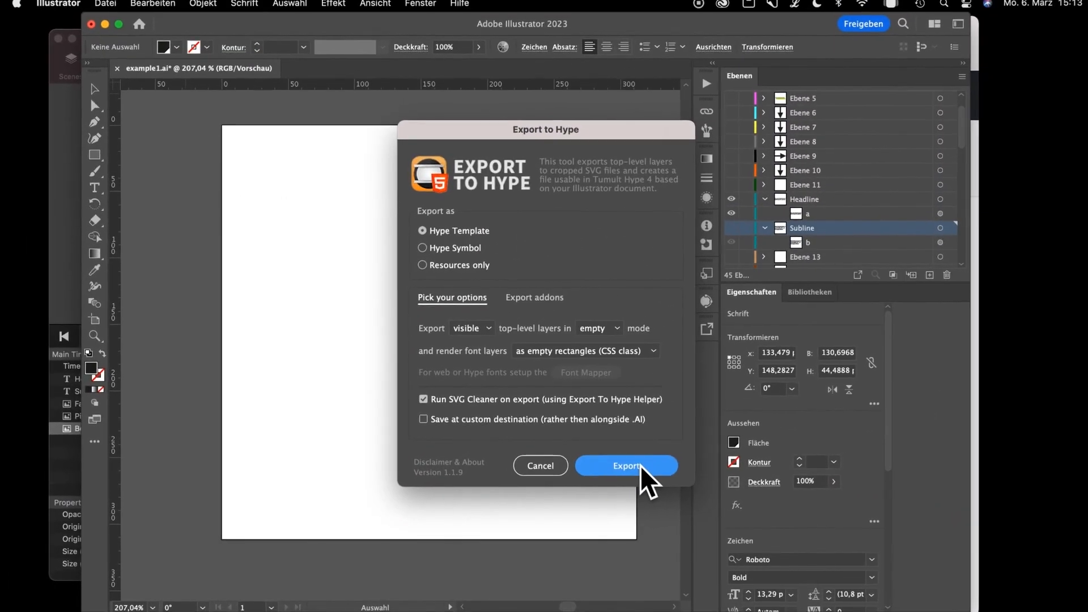
pyautogui.click(936, 386)
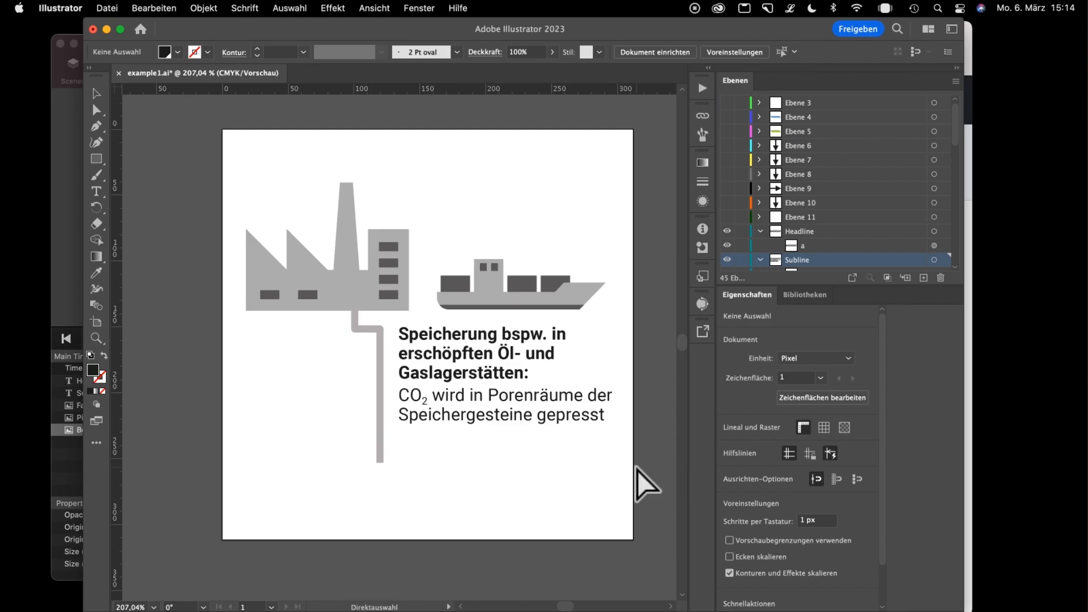
# Switch to Finder and preview example1-variables.css, comparing its variable names with the Headline and Subline layers in Illustrator.
pyautogui.press('super+Tab')
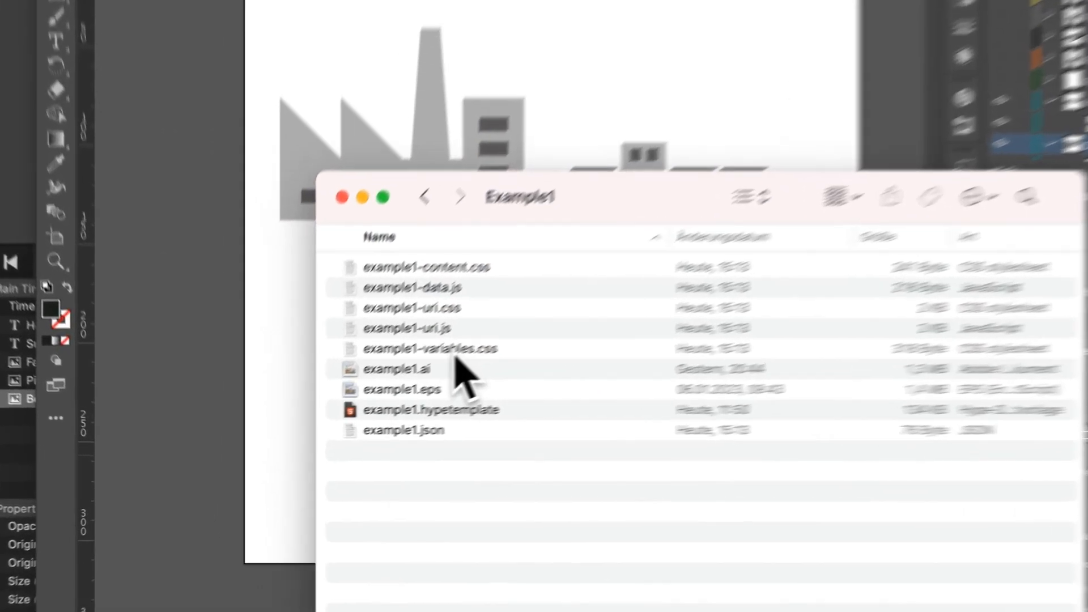
pyautogui.click(351, 396)
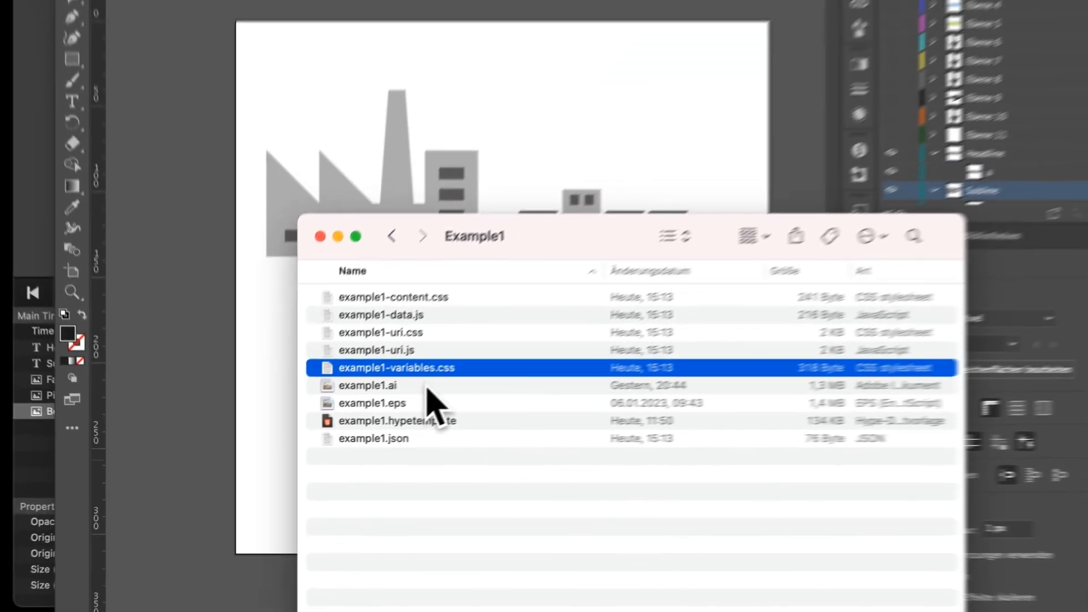
pyautogui.press('space')
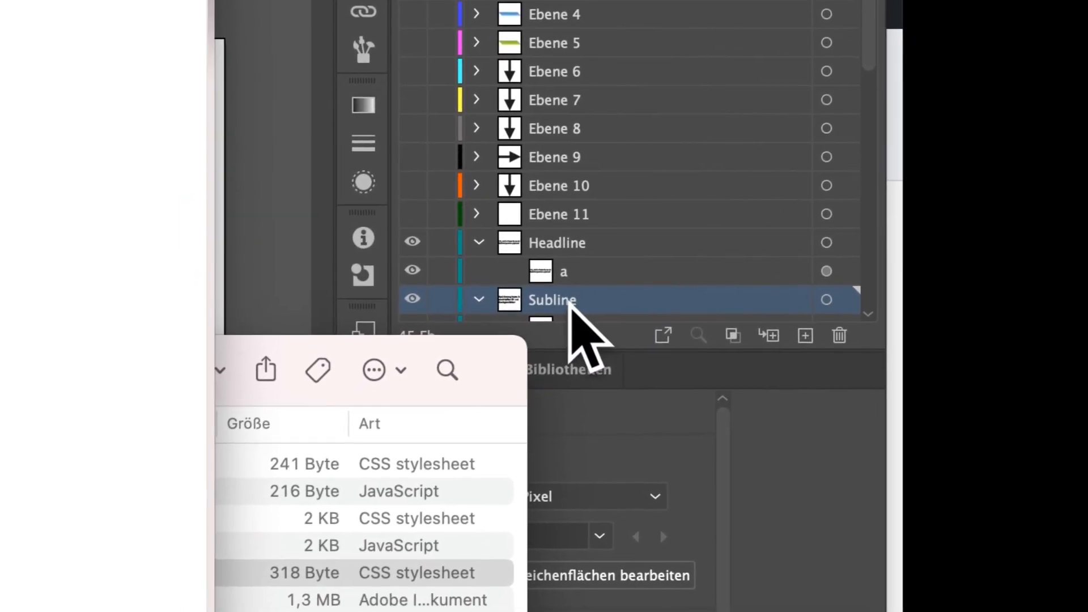
pyautogui.scroll(-2, 545, 303)
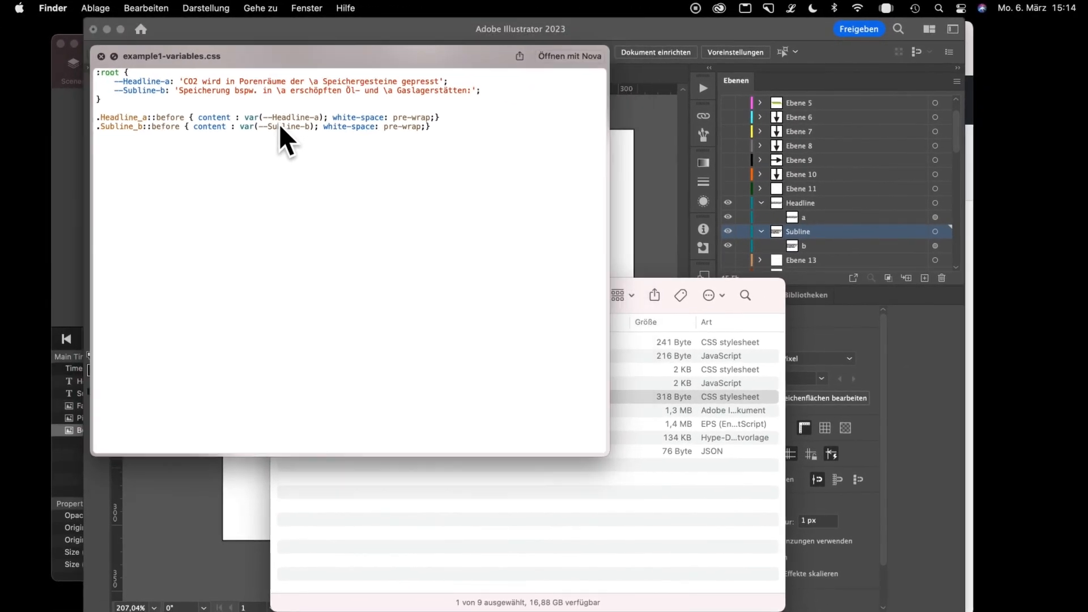
pyautogui.press('space')
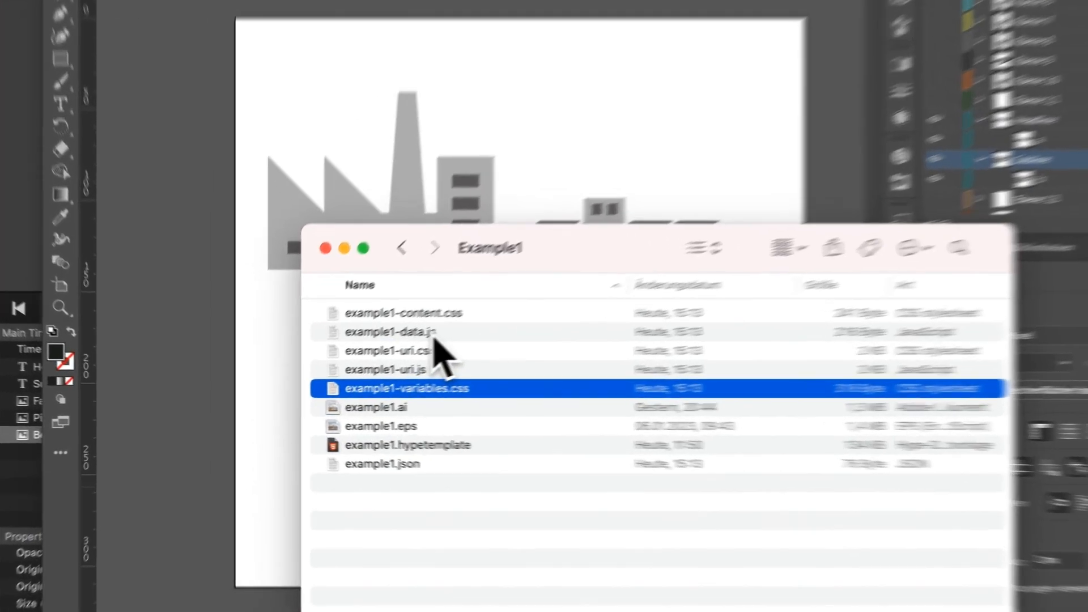
# Preview example1-data.js in Finder and examine its Headline and Subline text entries.
pyautogui.click(366, 356)
pyautogui.press('space')
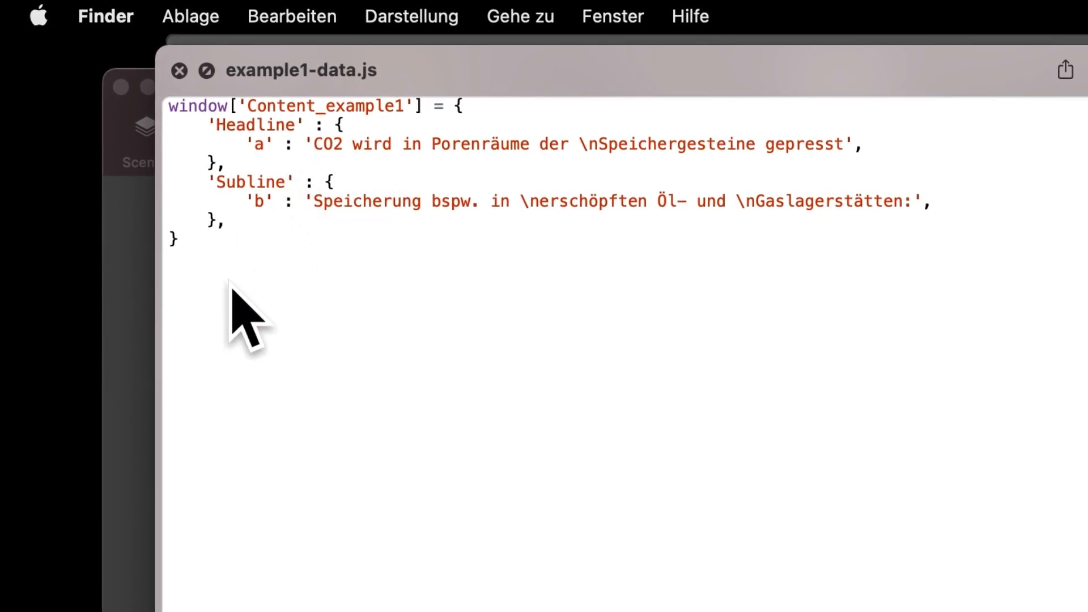
pyautogui.press('space')
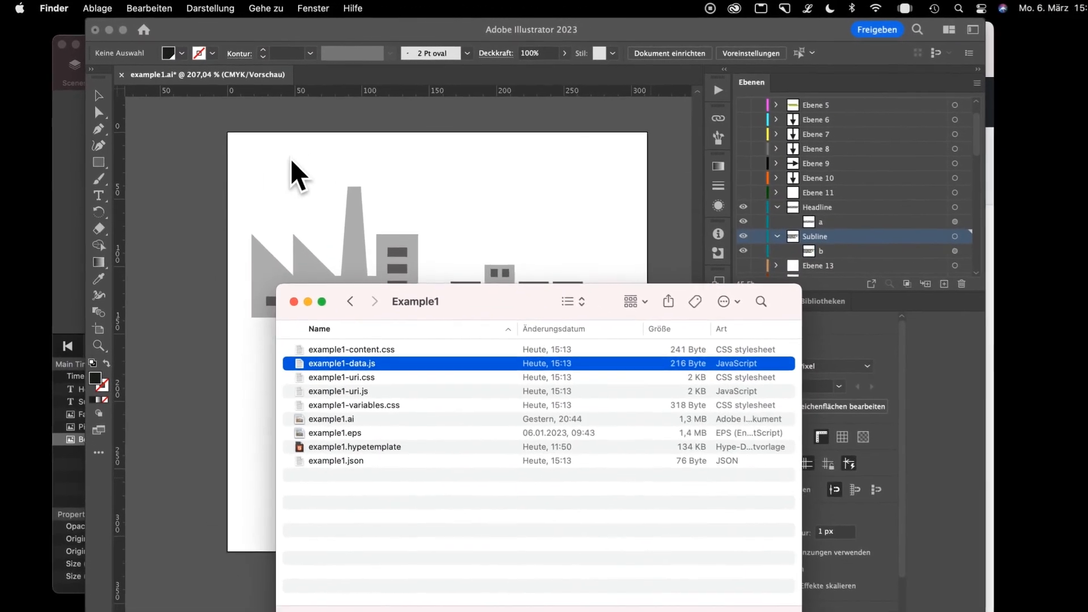
# Switch to Illustrator, select the factory artwork and rename its layer to Factory.inline.
pyautogui.click(445, 167)
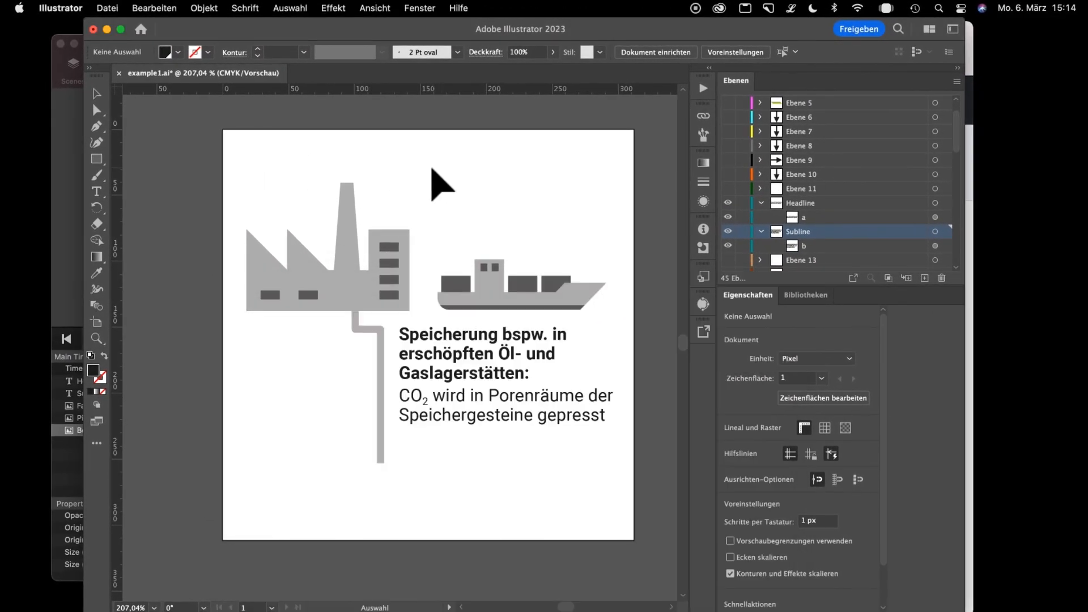
pyautogui.click(107, 8)
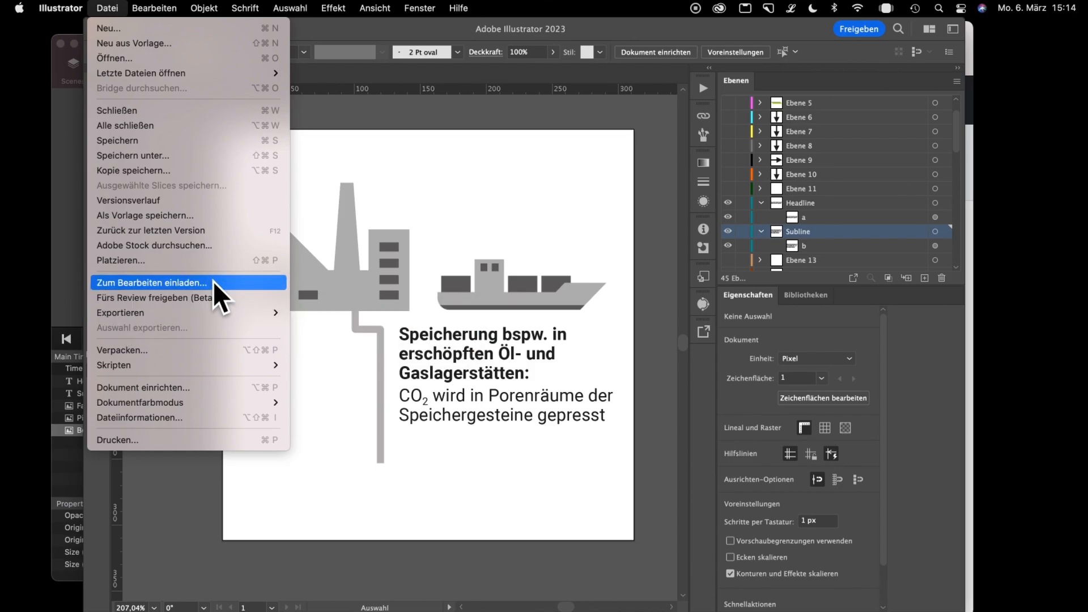
pyautogui.click(507, 198)
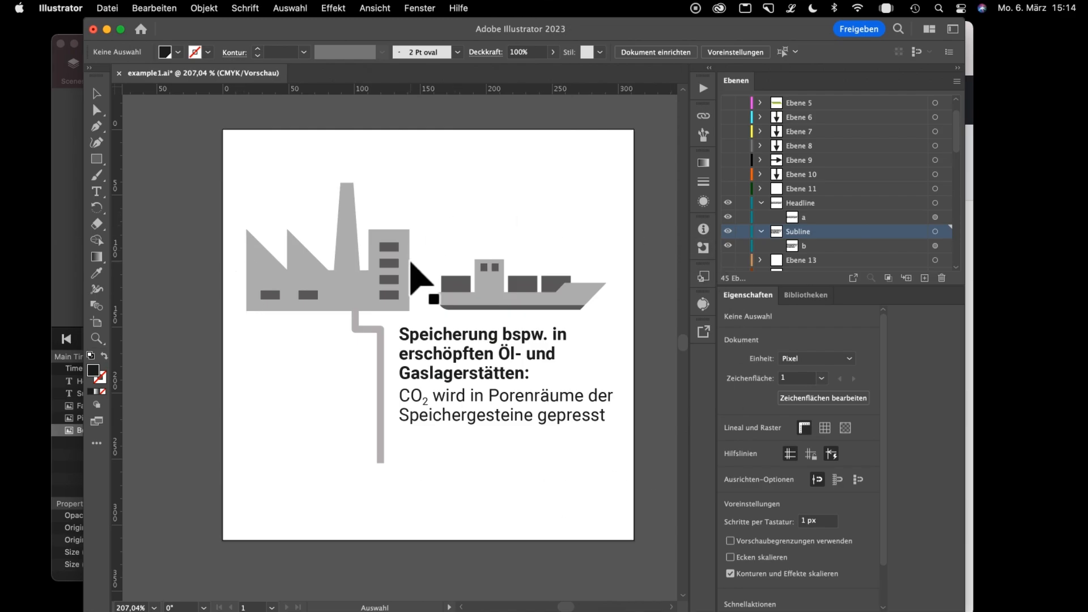
pyautogui.click(408, 264)
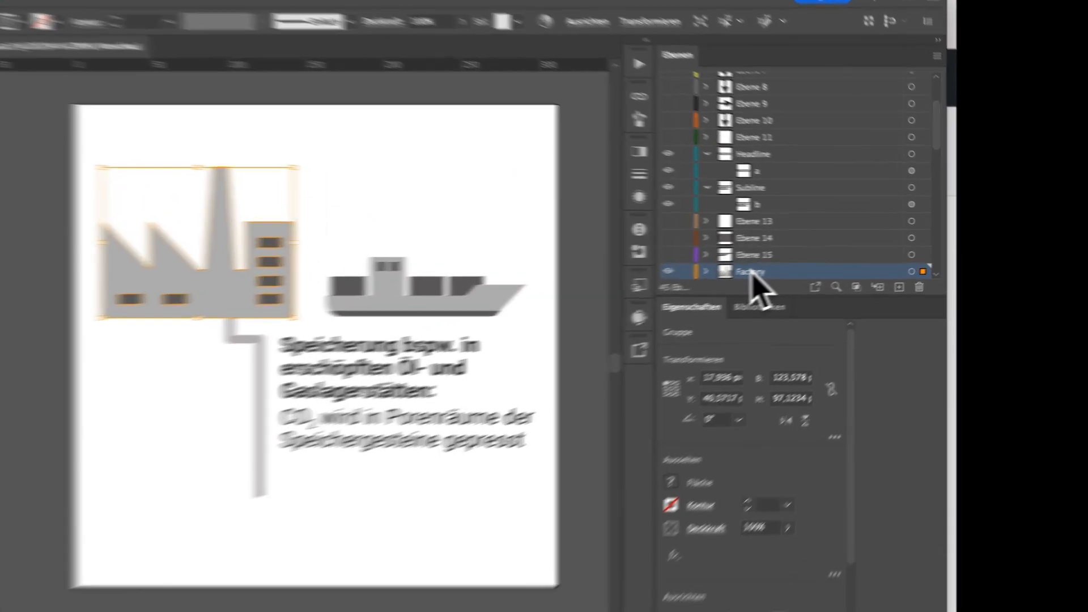
pyautogui.doubleClick(800, 266)
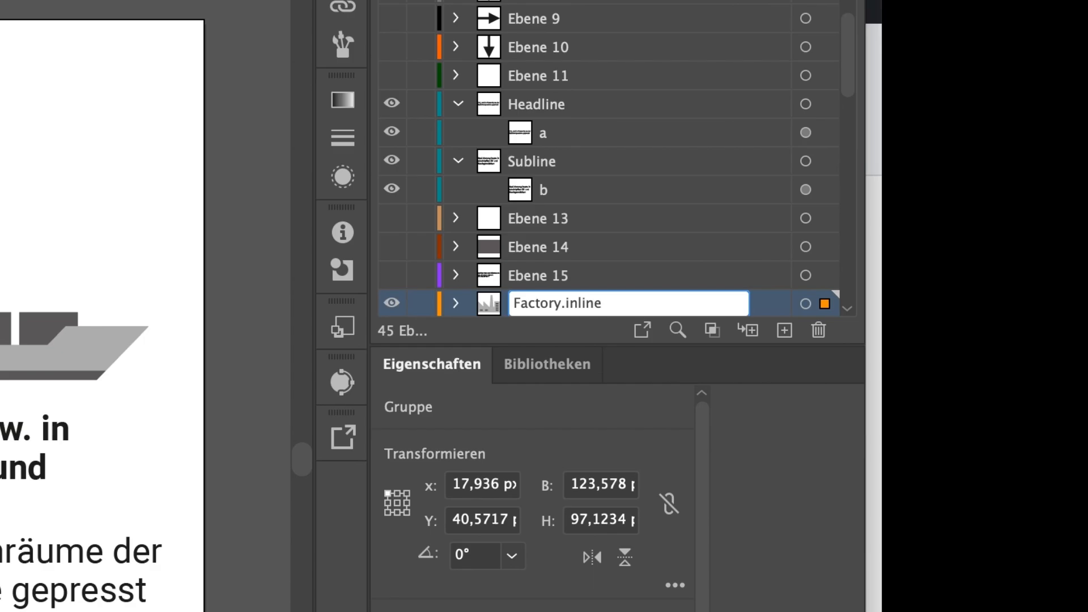
pyautogui.press('Return')
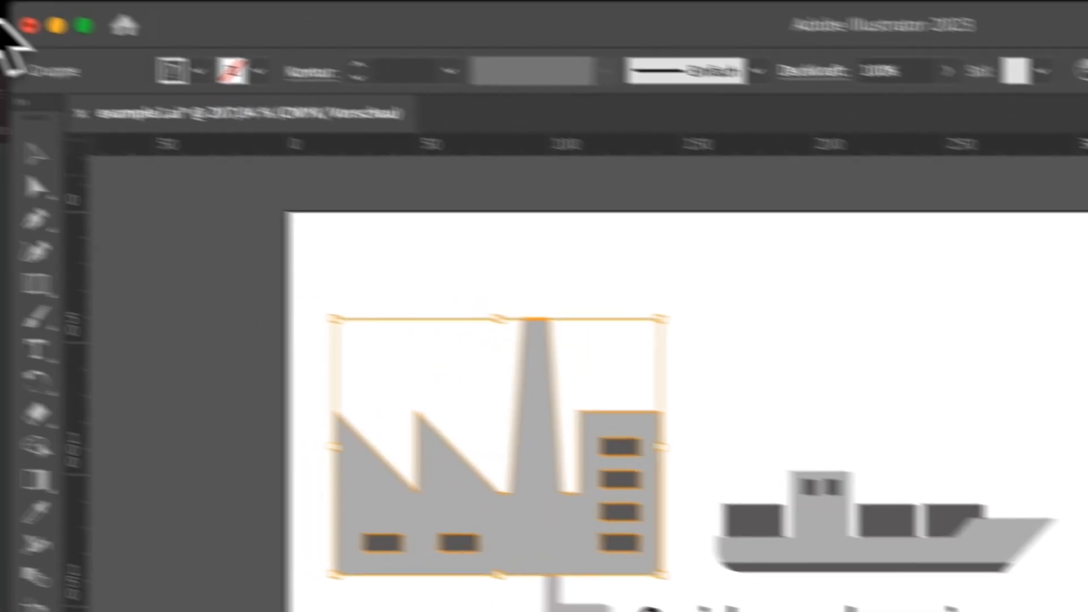
# Export the artwork with the Export To Hype (Illustrator) script, using visible top-level layers in linked mode and font layers as outlined paths (flattend).
pyautogui.click(201, 13)
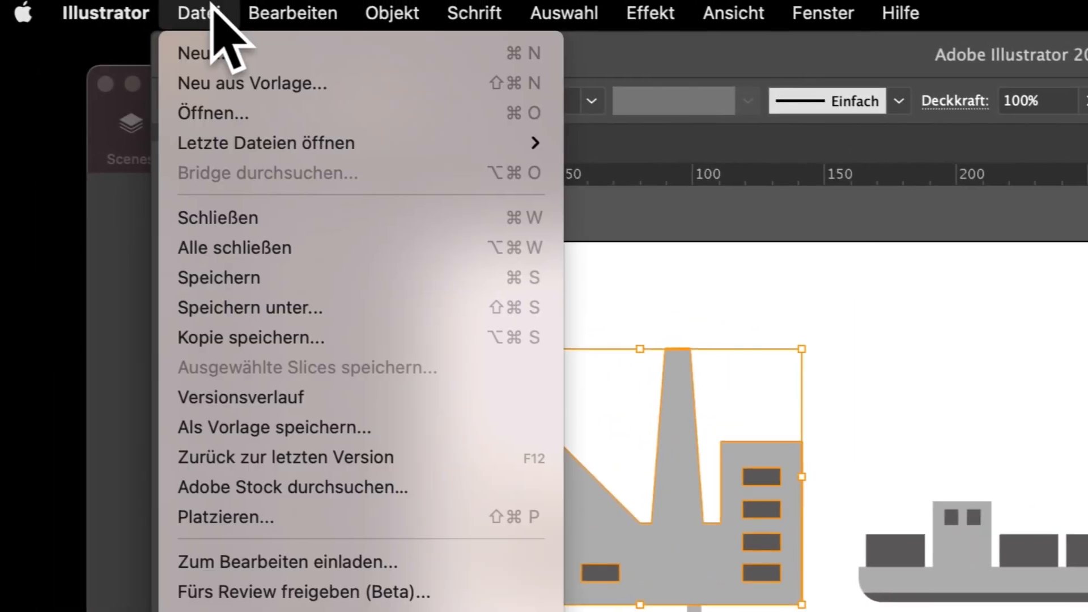
pyautogui.moveTo(213, 414)
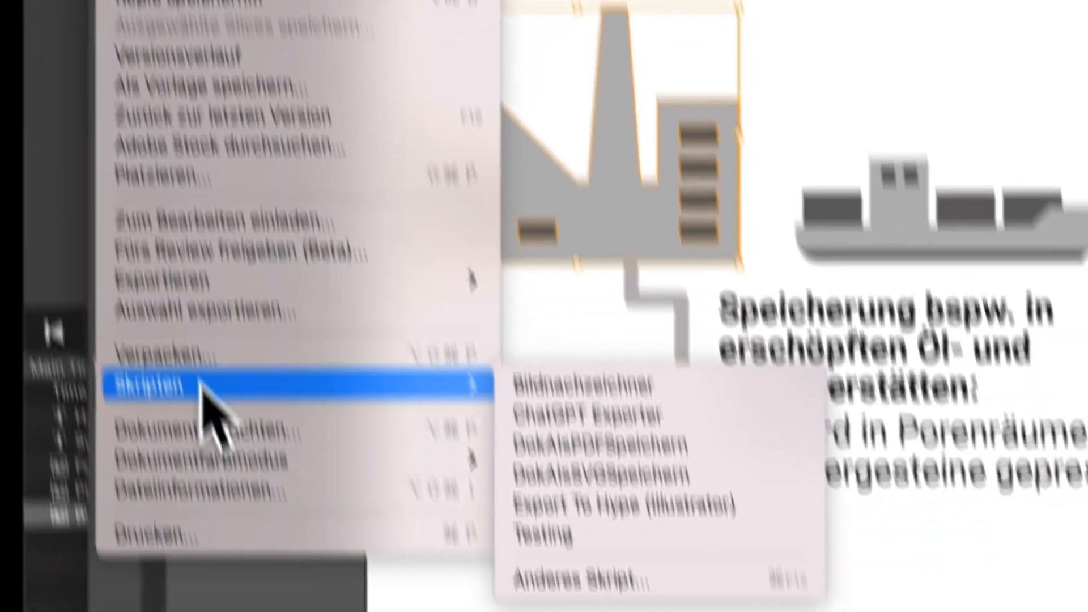
pyautogui.click(577, 306)
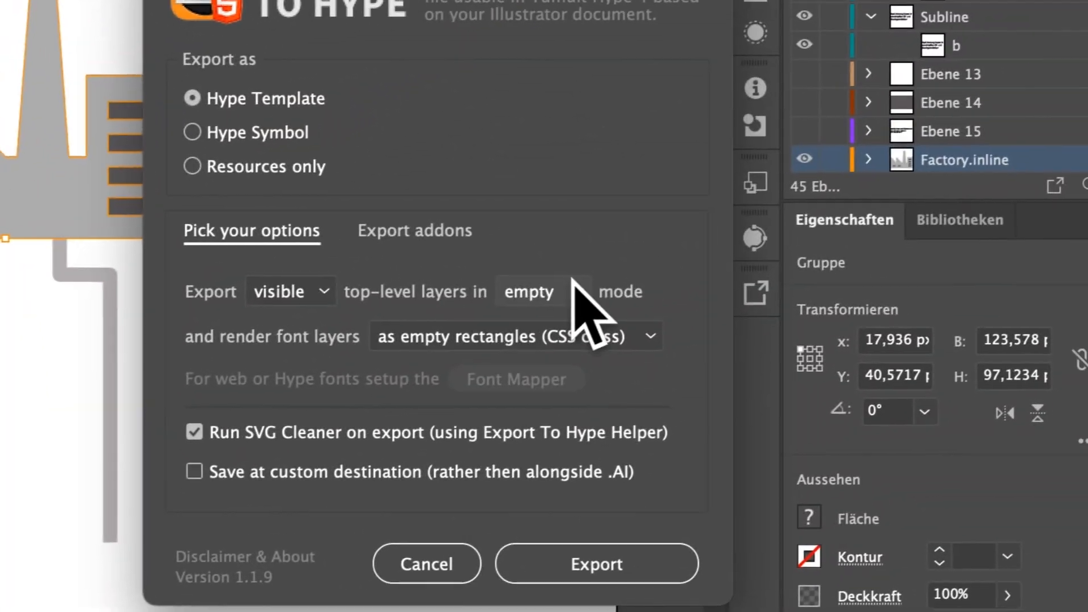
pyautogui.click(651, 258)
pyautogui.click(645, 288)
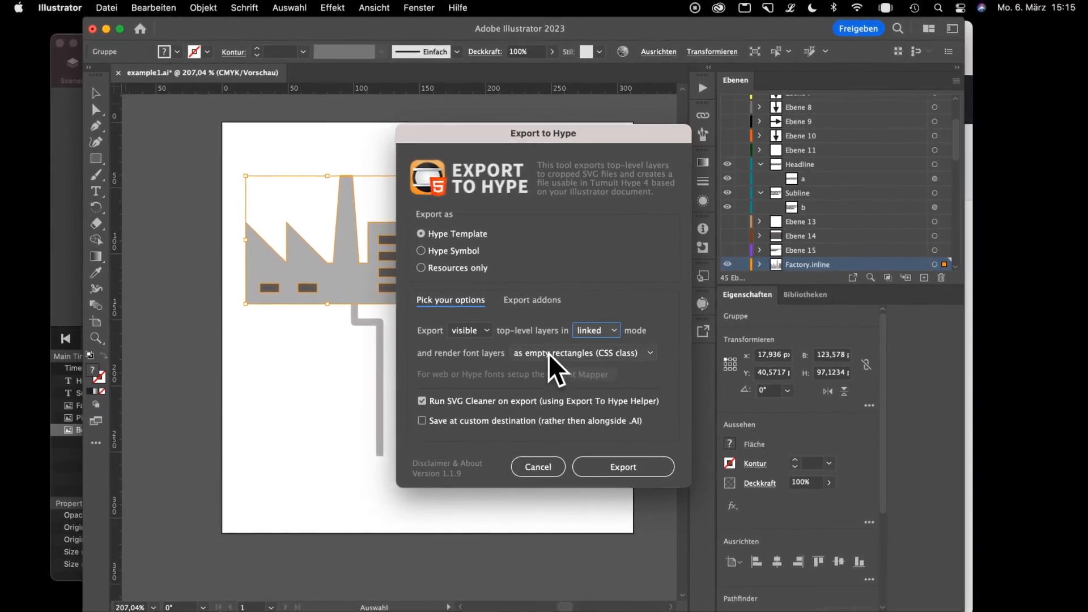
pyautogui.click(448, 343)
pyautogui.click(578, 368)
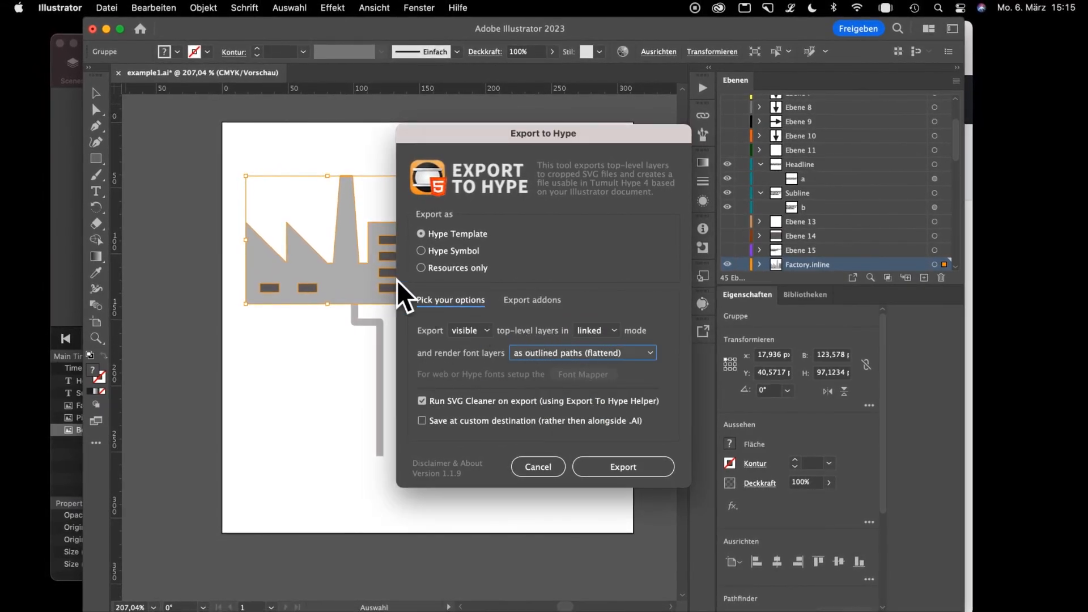
pyautogui.click(602, 471)
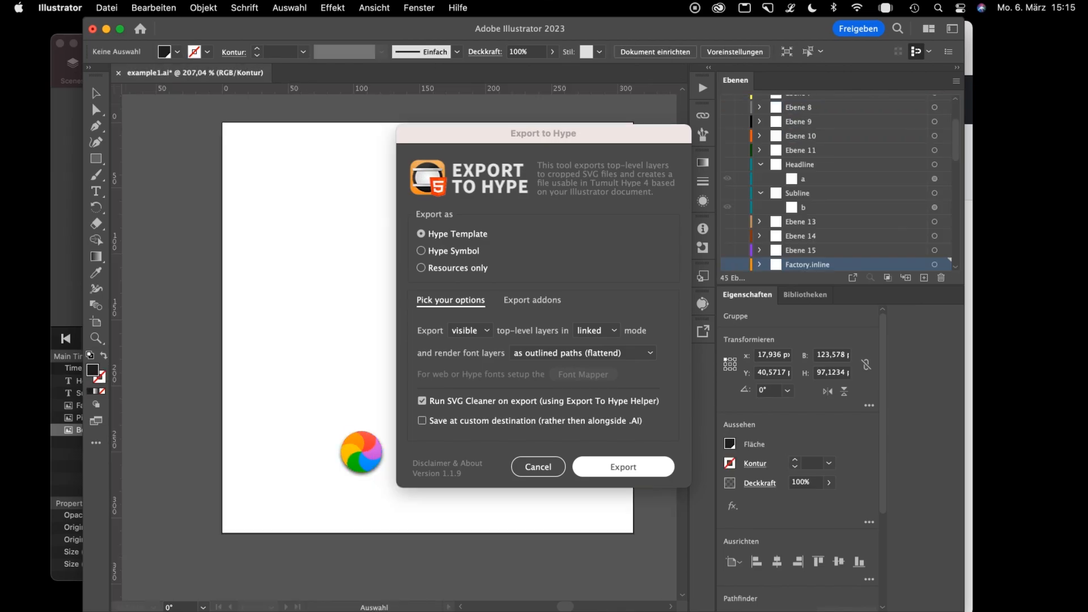
# Switch to Finder, open example1.hypetemplate in Hype and check the imported elements by selecting them all on the canvas.
pyautogui.press('super+Tab')
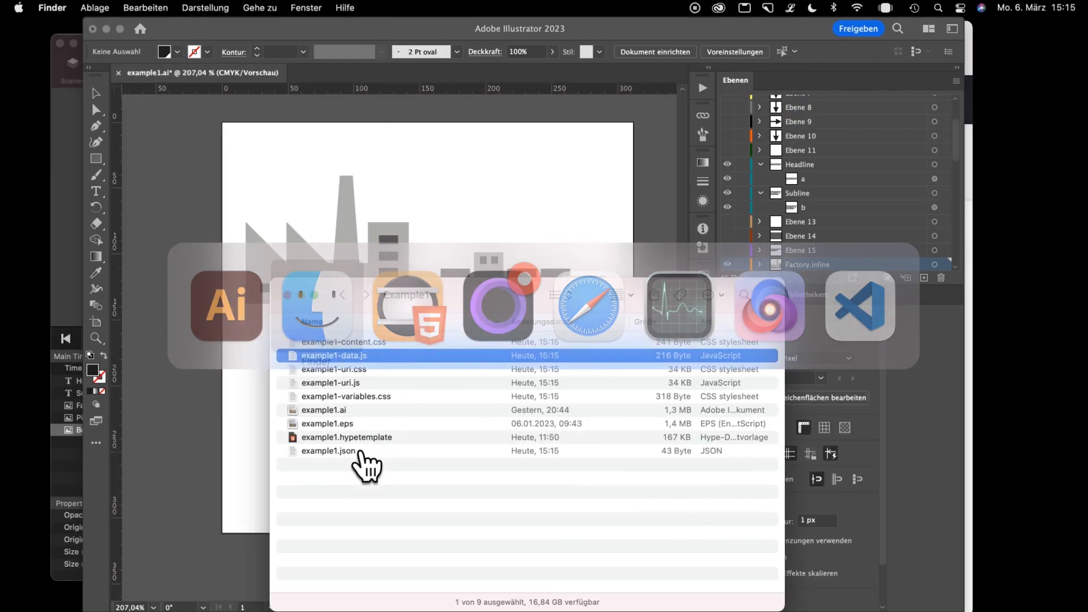
pyautogui.doubleClick(315, 438)
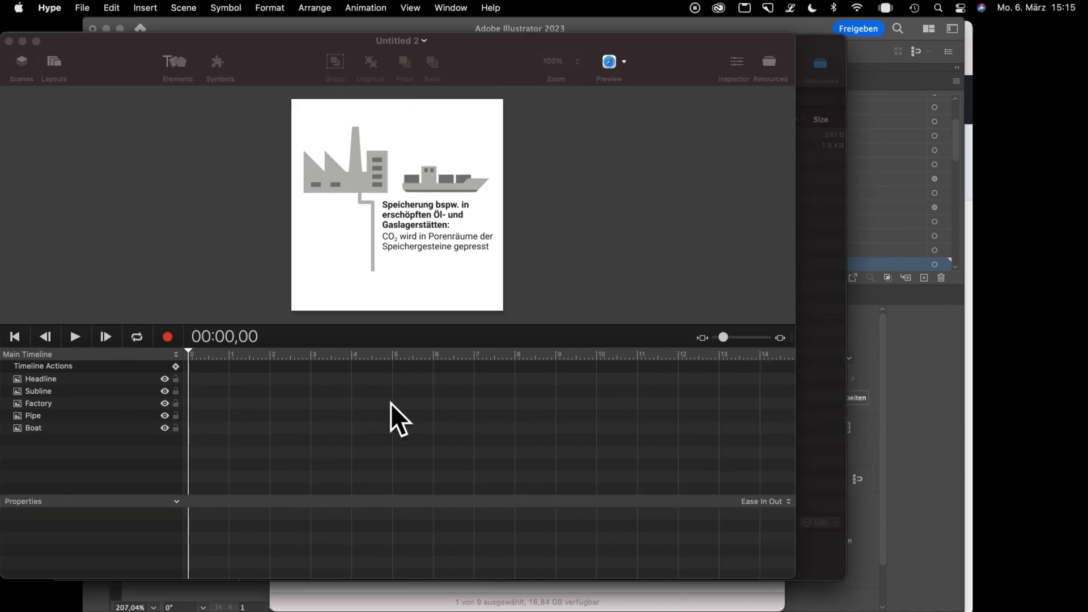
pyautogui.moveTo(595, 111); pyautogui.dragTo(219, 286)
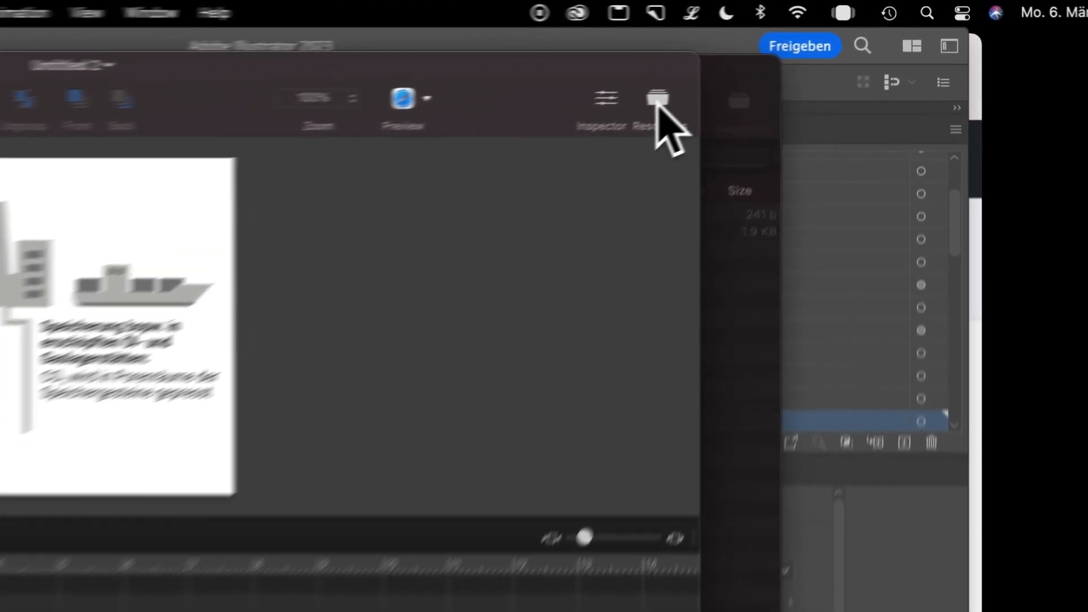
pyautogui.click(657, 106)
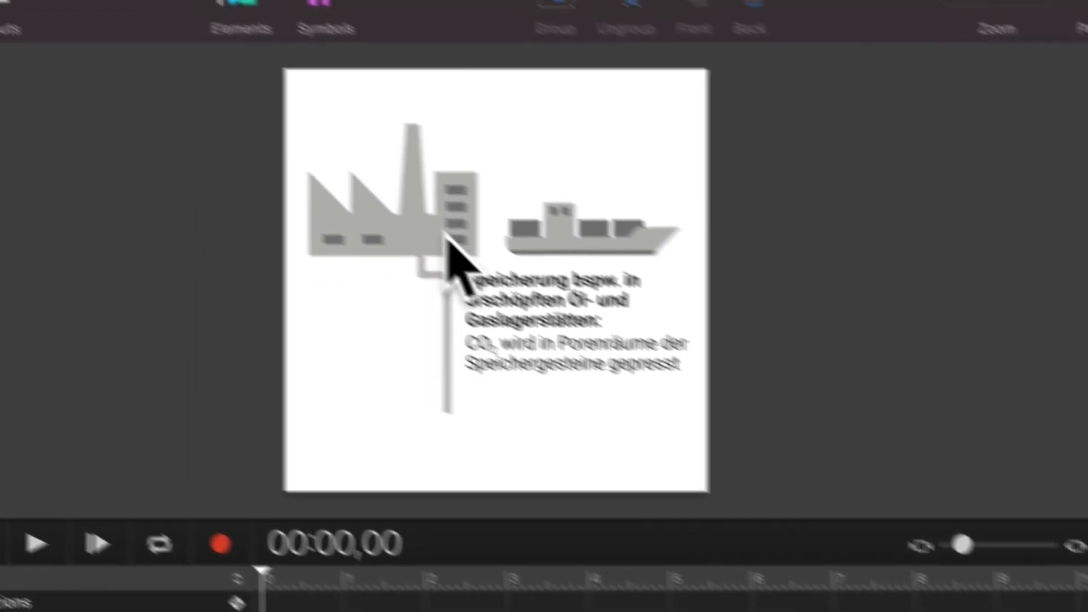
# Open the Factory element's inner HTML in Hype and examine its inline SVG code and fill colours.
pyautogui.click(445, 233)
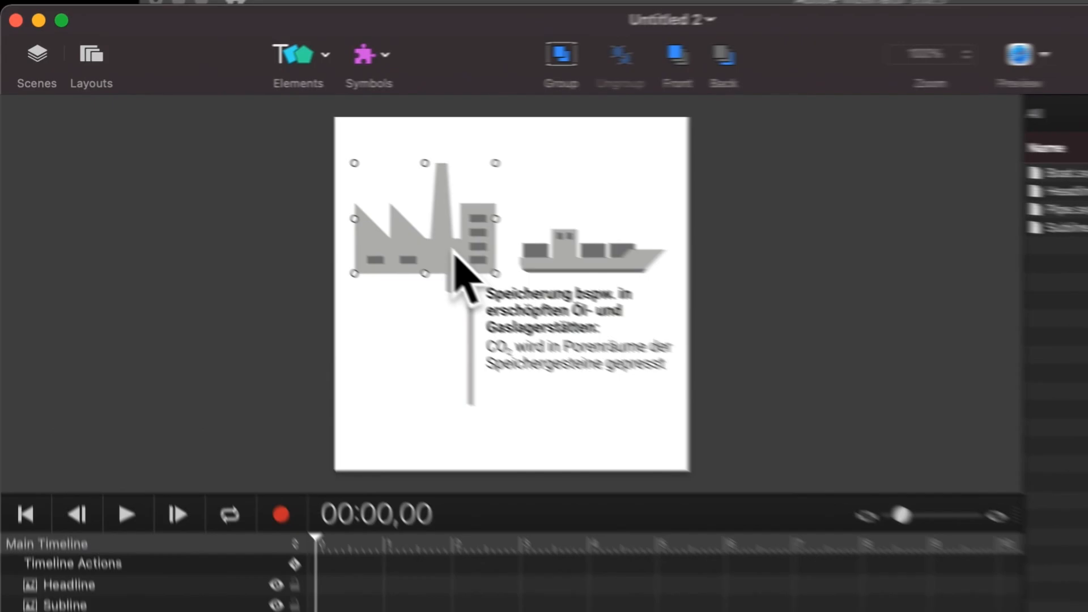
pyautogui.doubleClick(272, 180)
pyautogui.click(254, 207)
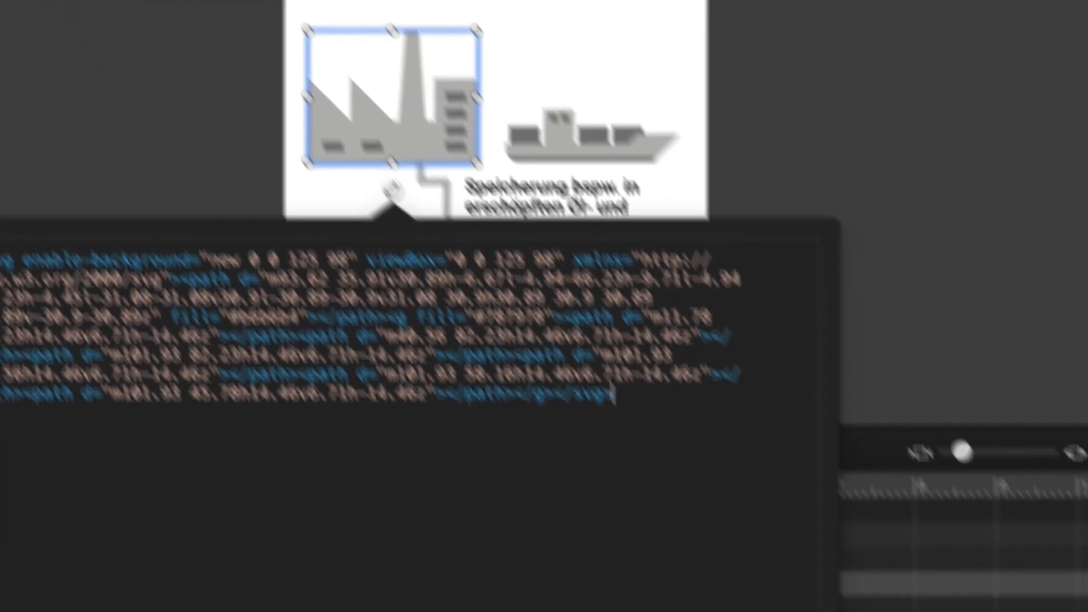
pyautogui.press('super+a')
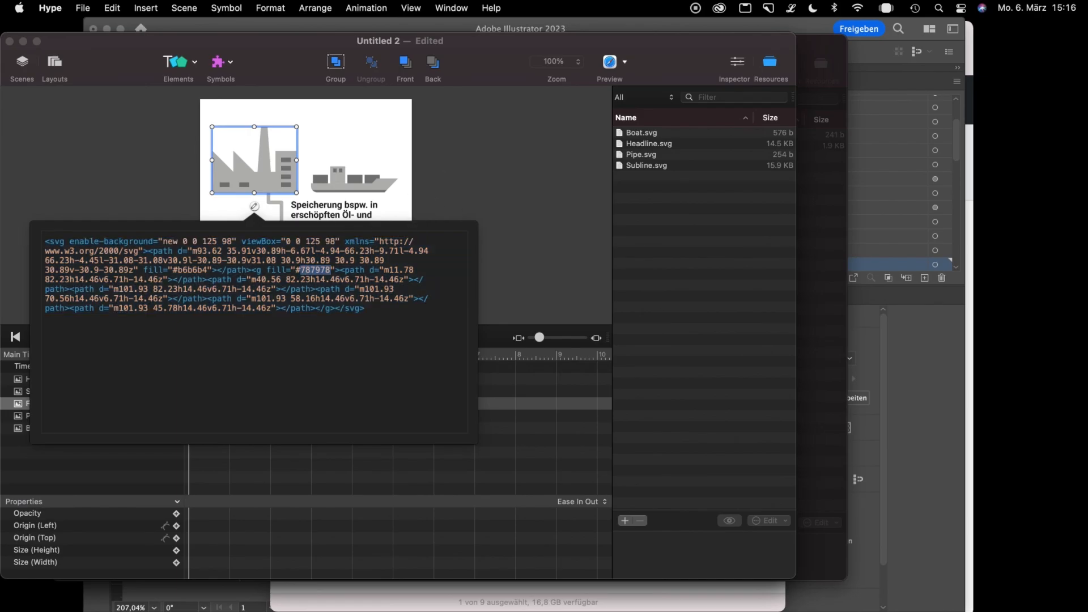
pyautogui.click(562, 190)
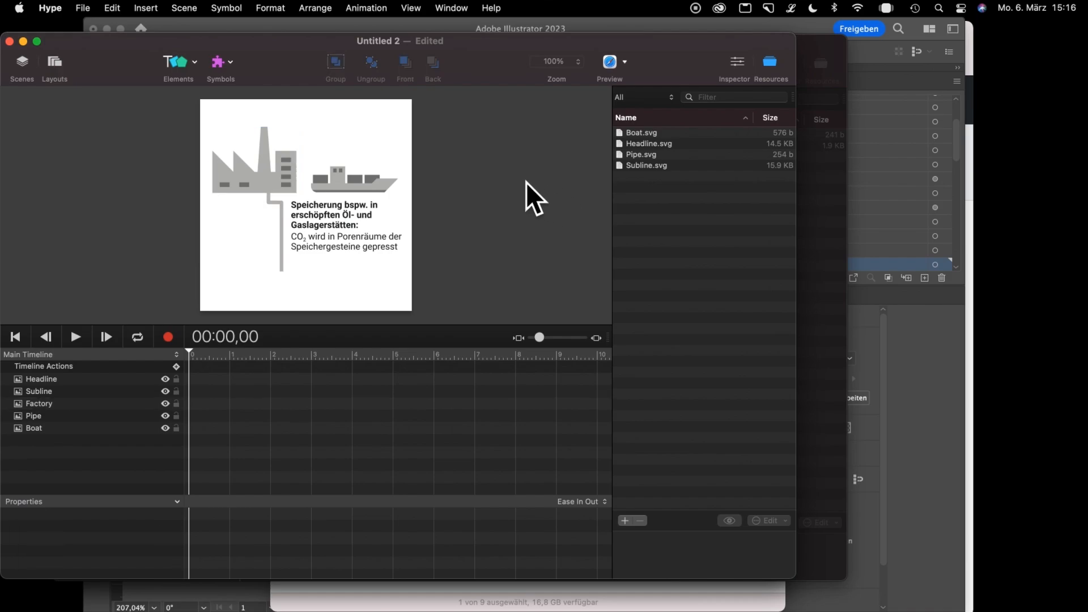